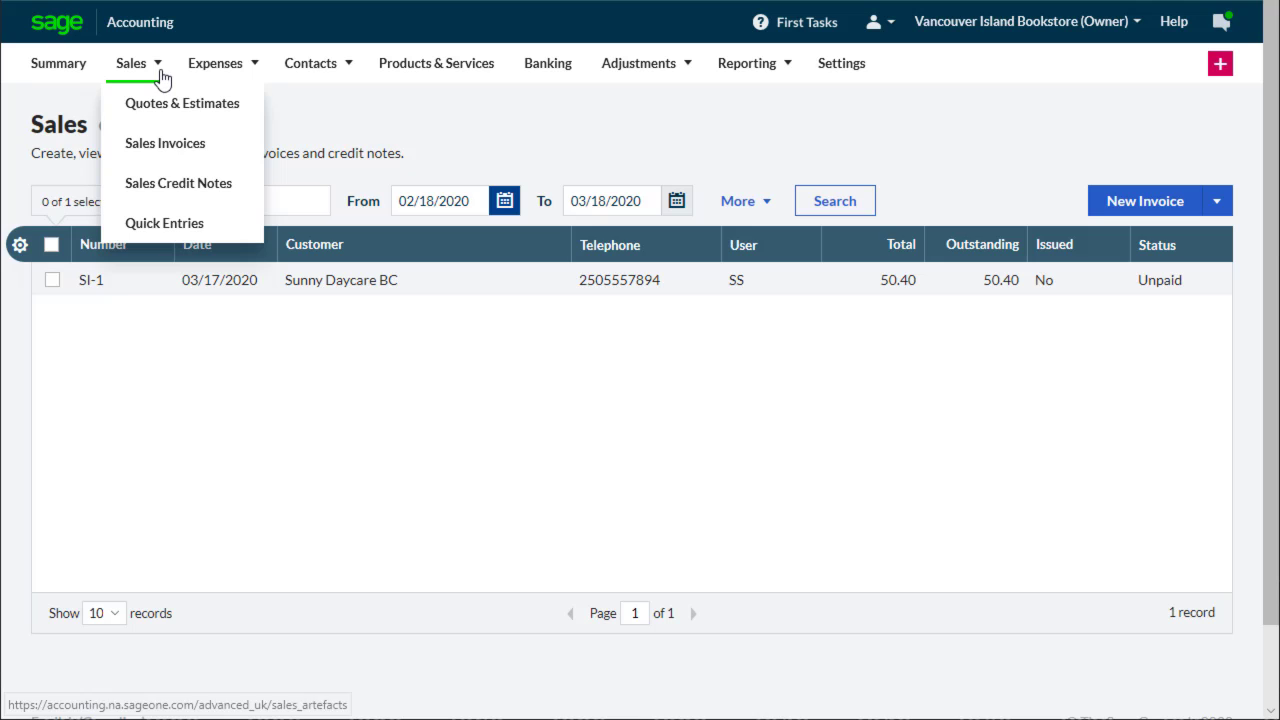
Step: Create a new recurring sales invoice with Nanaimo School District as the customer
click(162, 145)
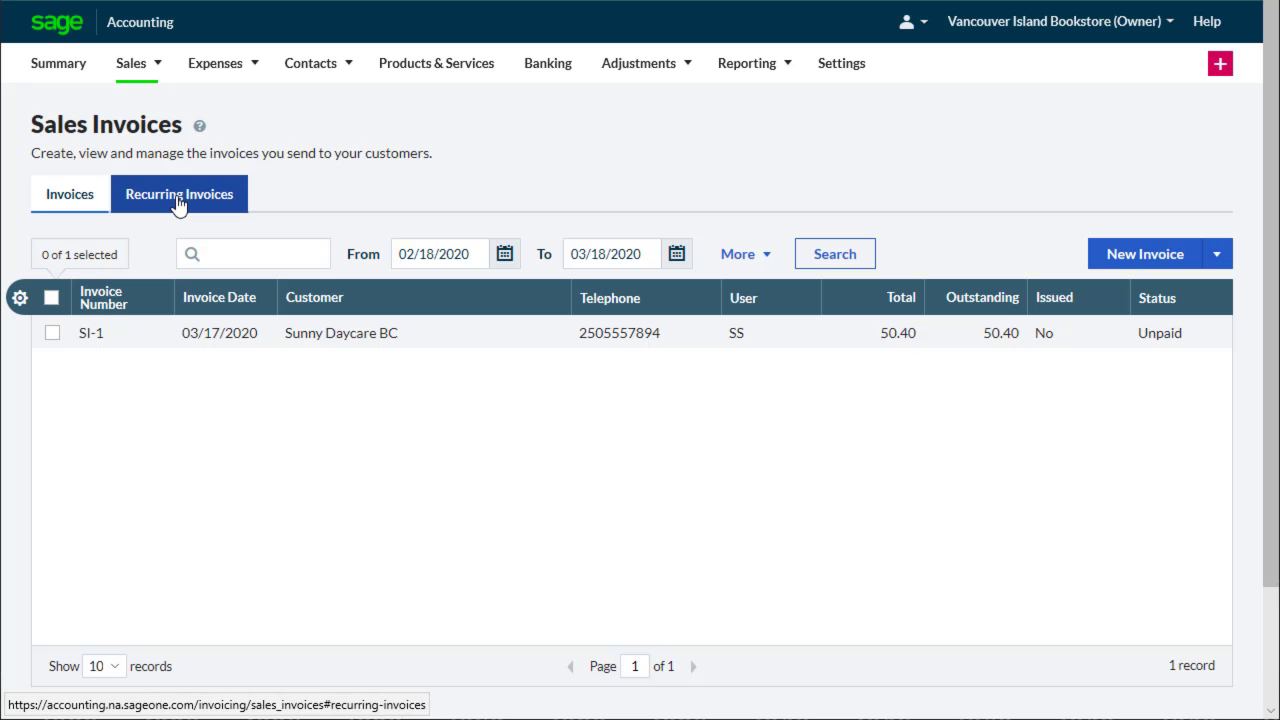
click(178, 201)
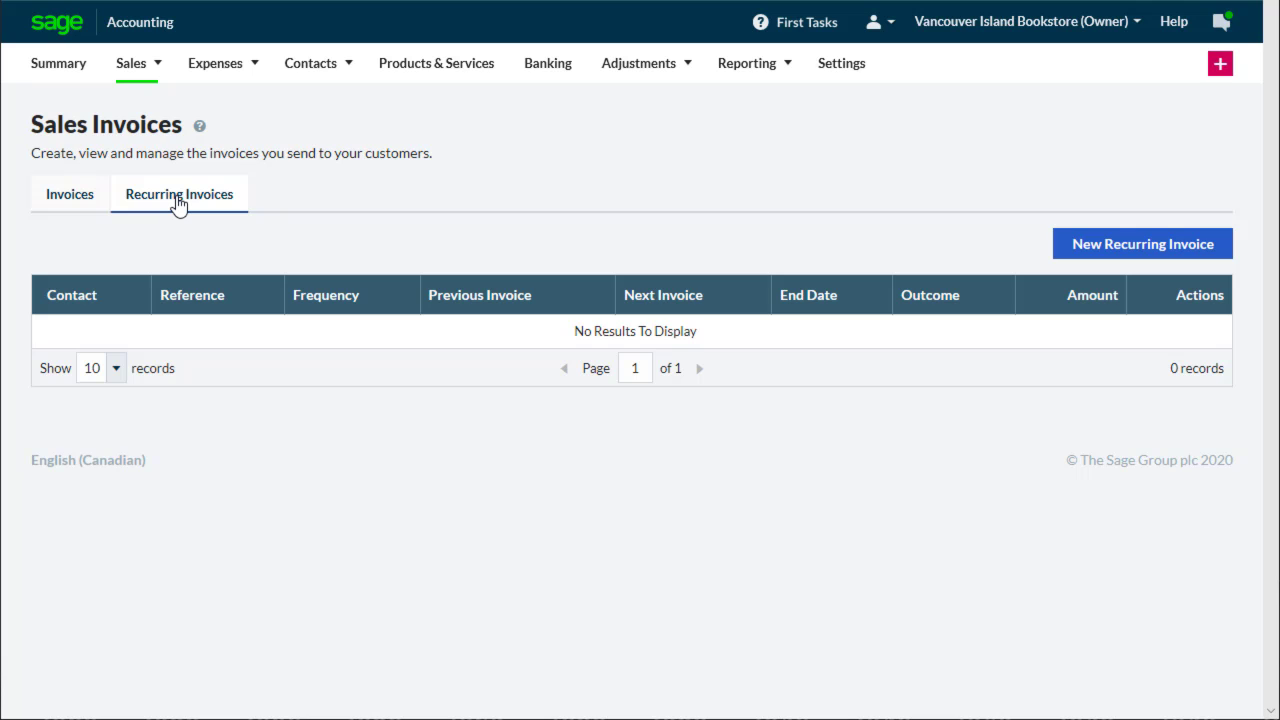
click(1122, 250)
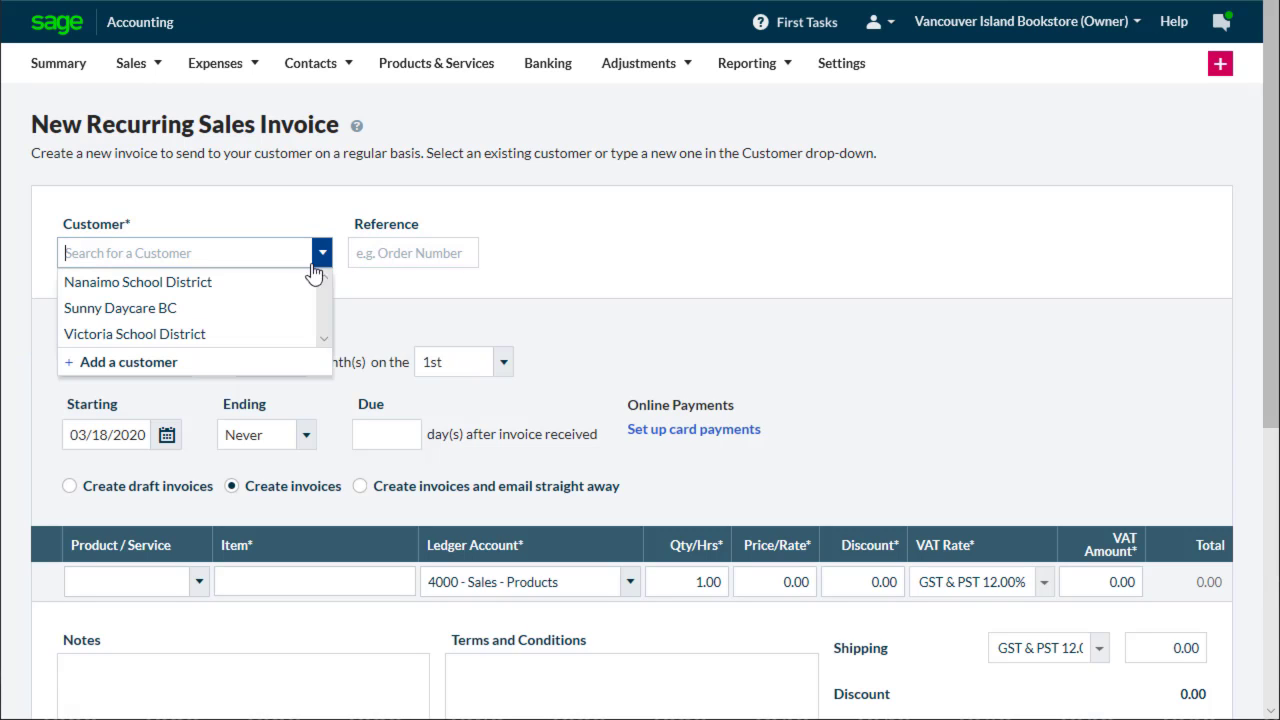
click(293, 280)
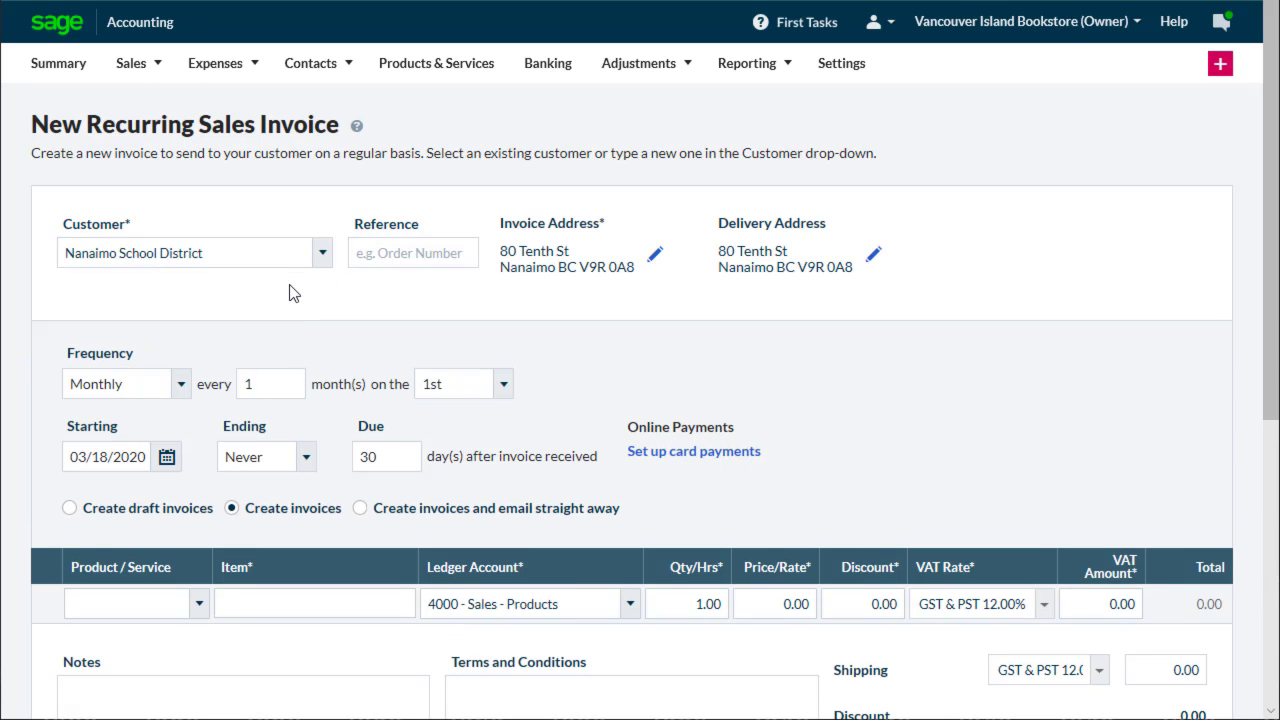
Step: Set the recurring invoice frequency to Monthly
click(182, 388)
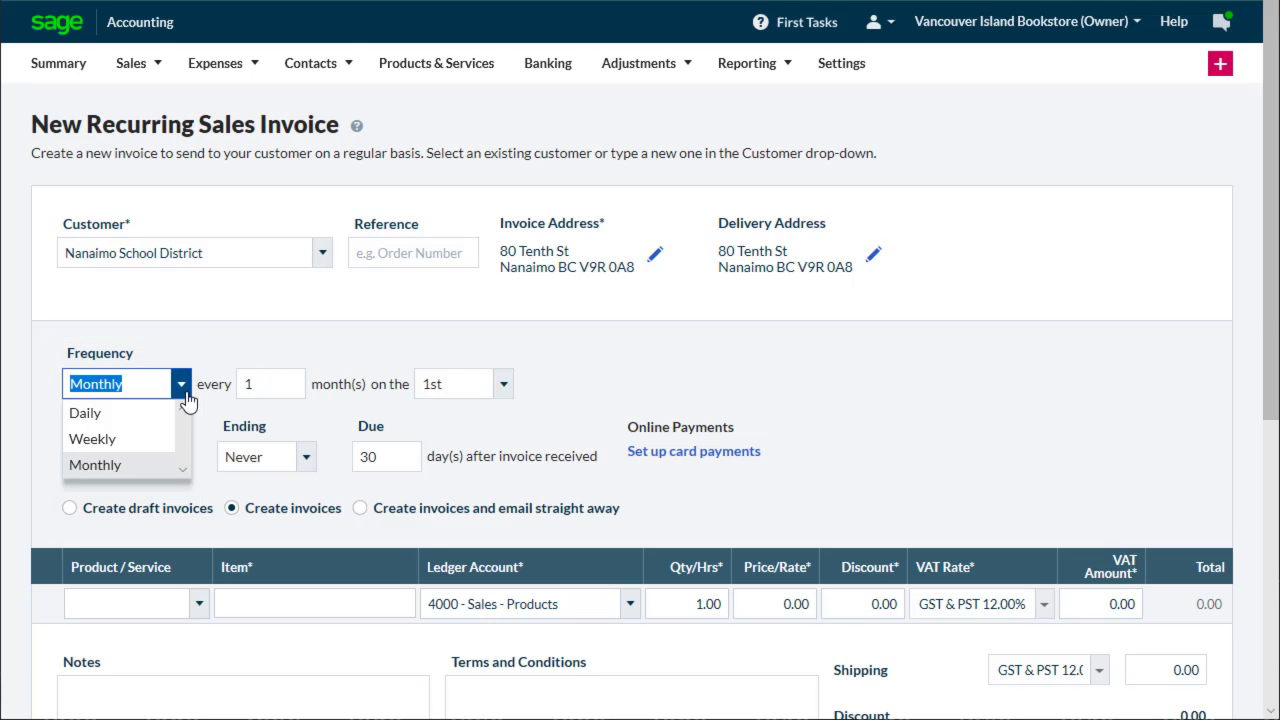
click(127, 439)
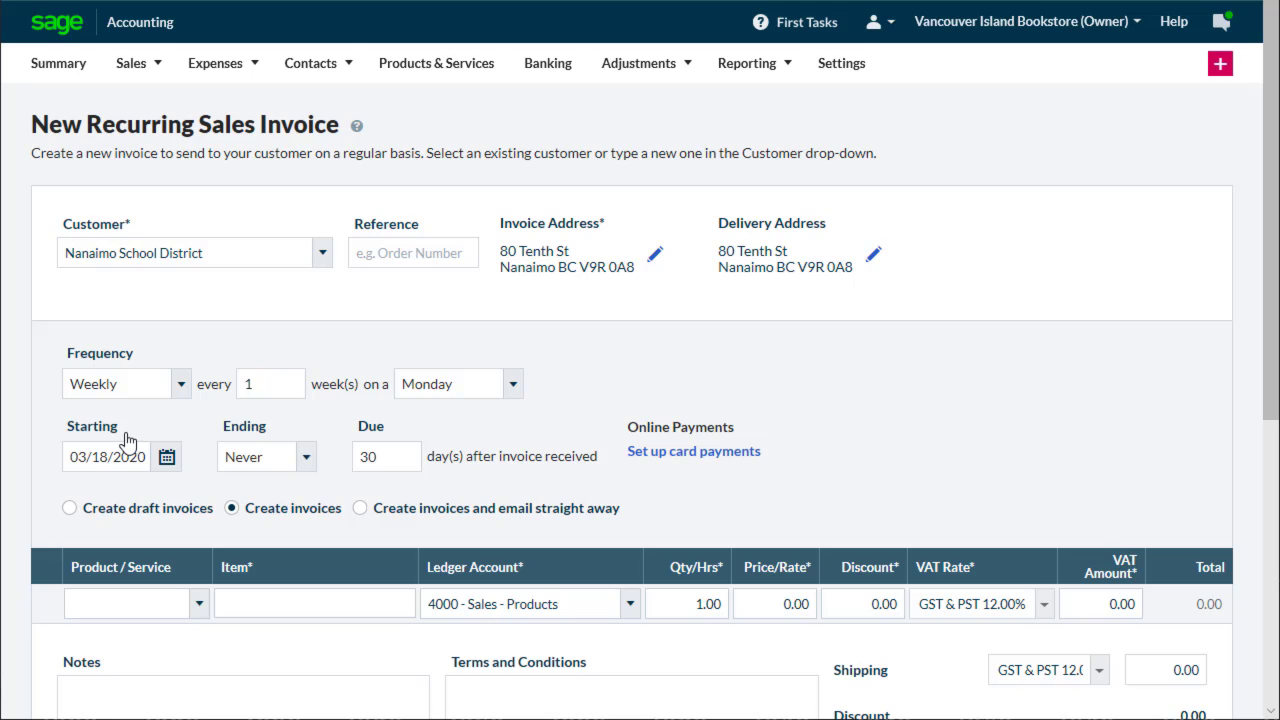
click(511, 392)
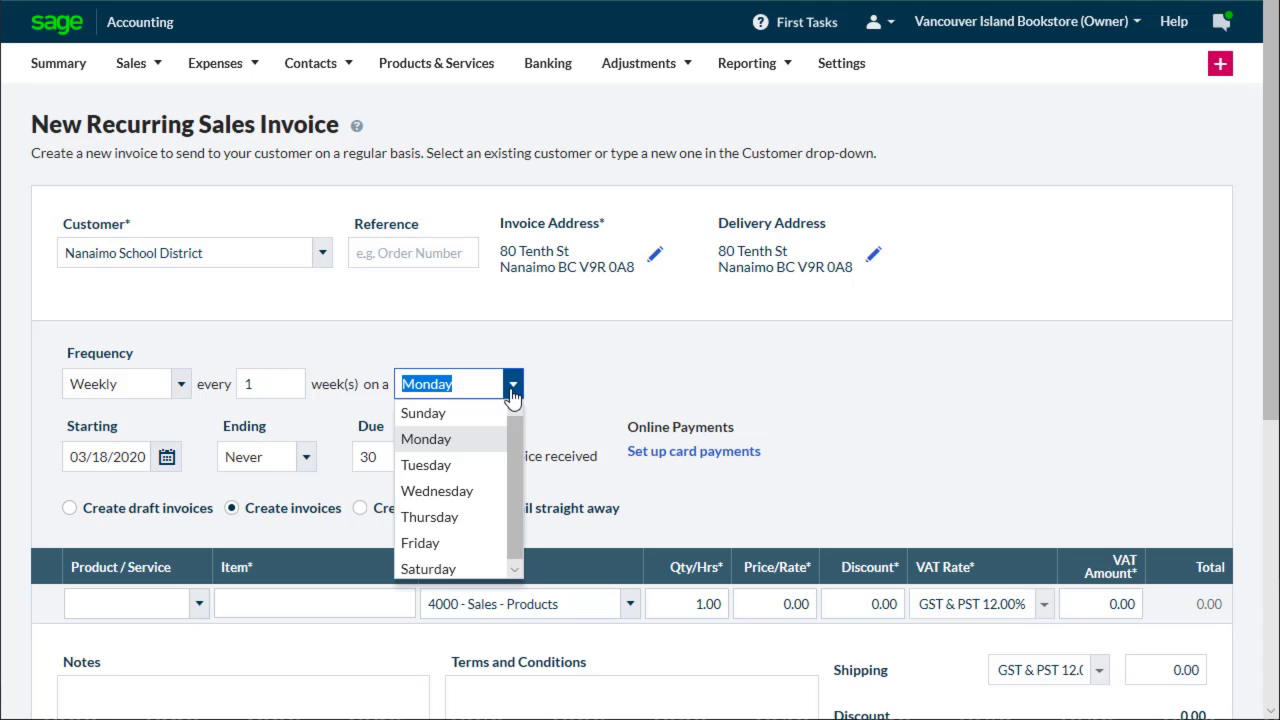
click(181, 384)
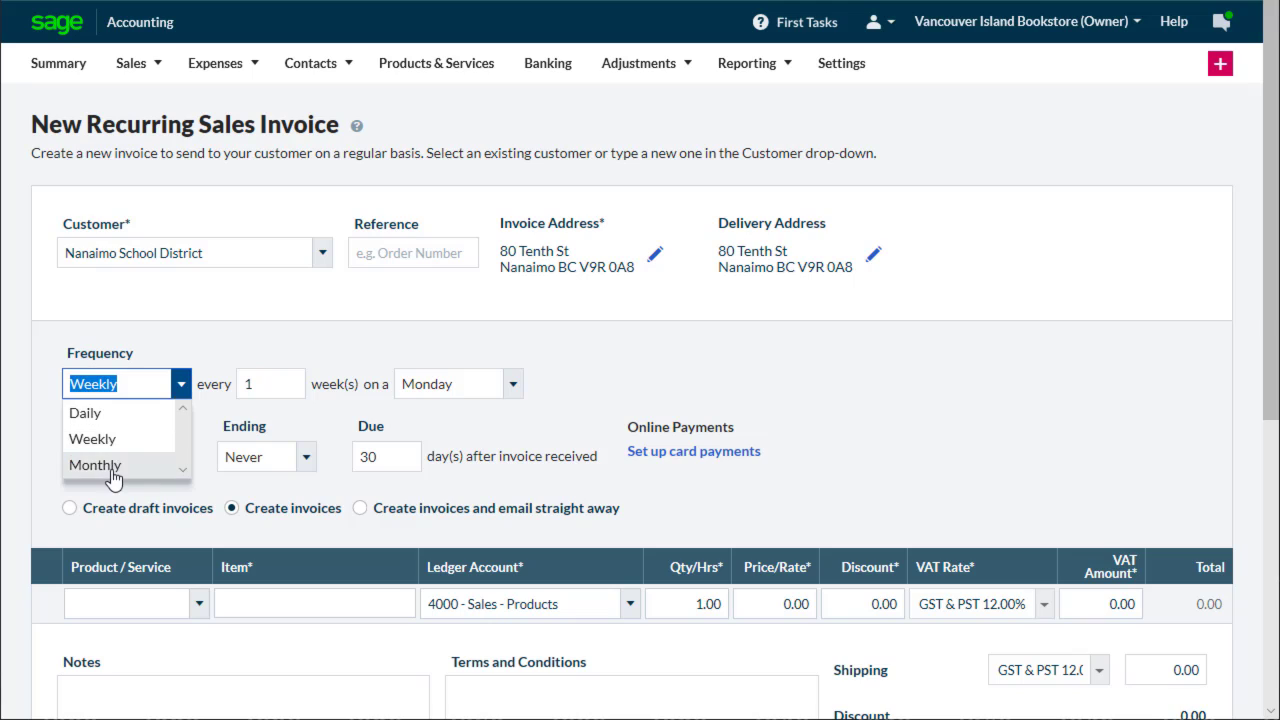
click(95, 465)
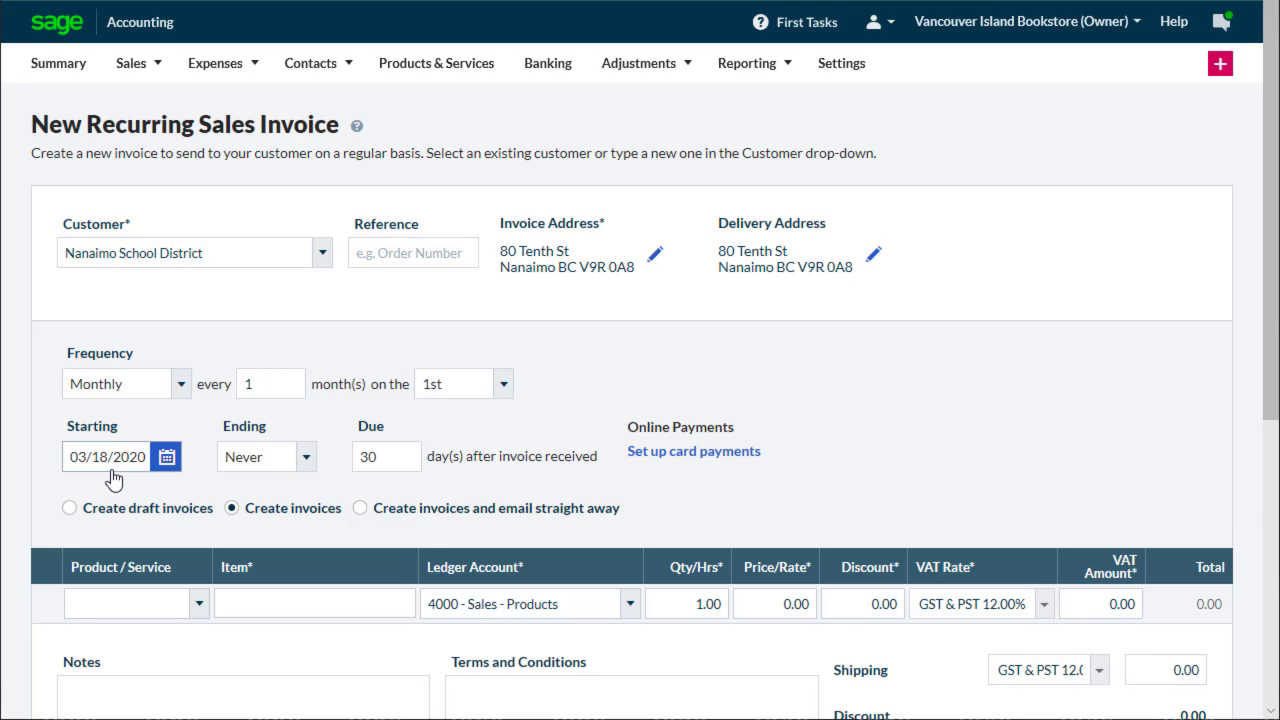
click(504, 392)
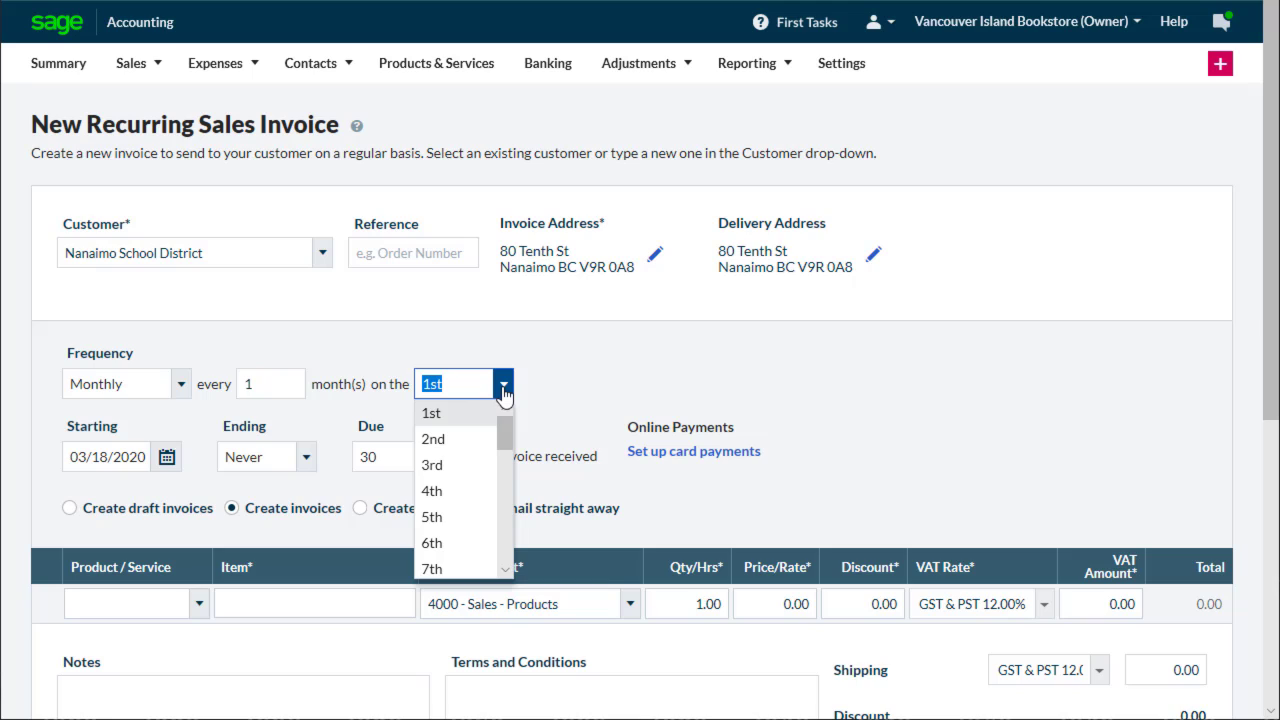
click(547, 390)
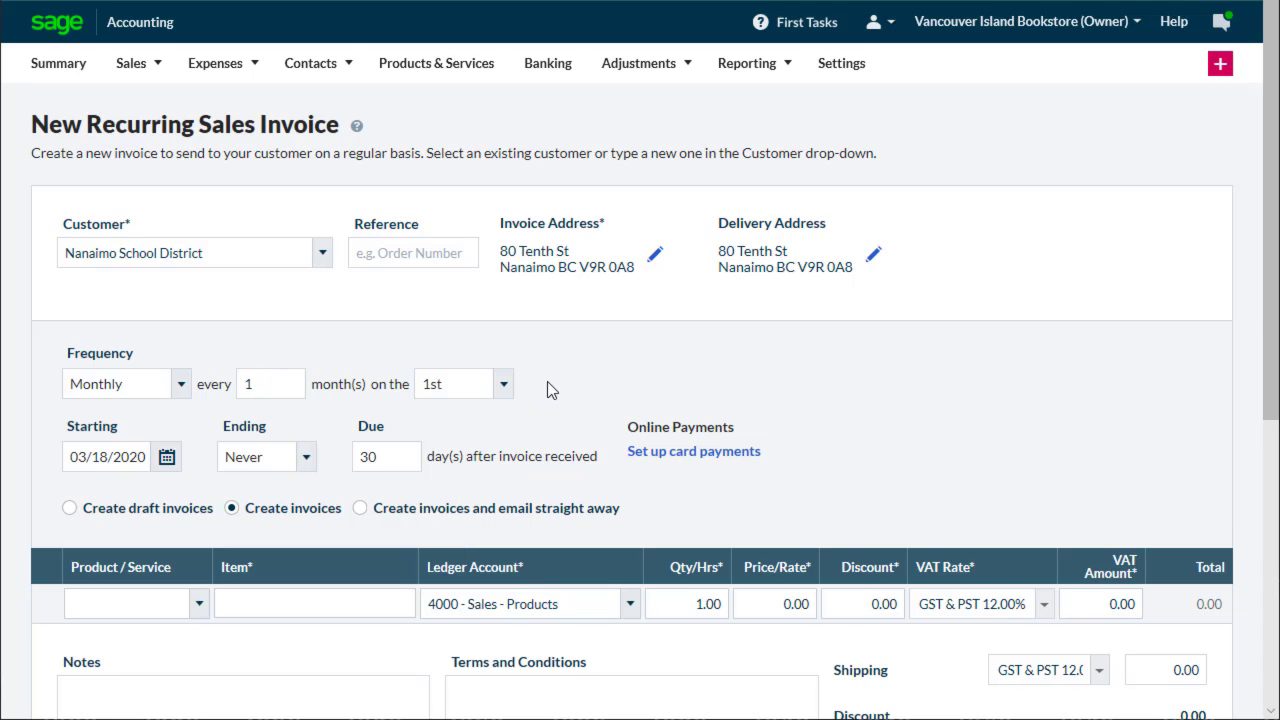
Step: Make the invoice repeat every 2 months on the 15th
drag(271, 384, 200, 390)
text(2)
click(504, 384)
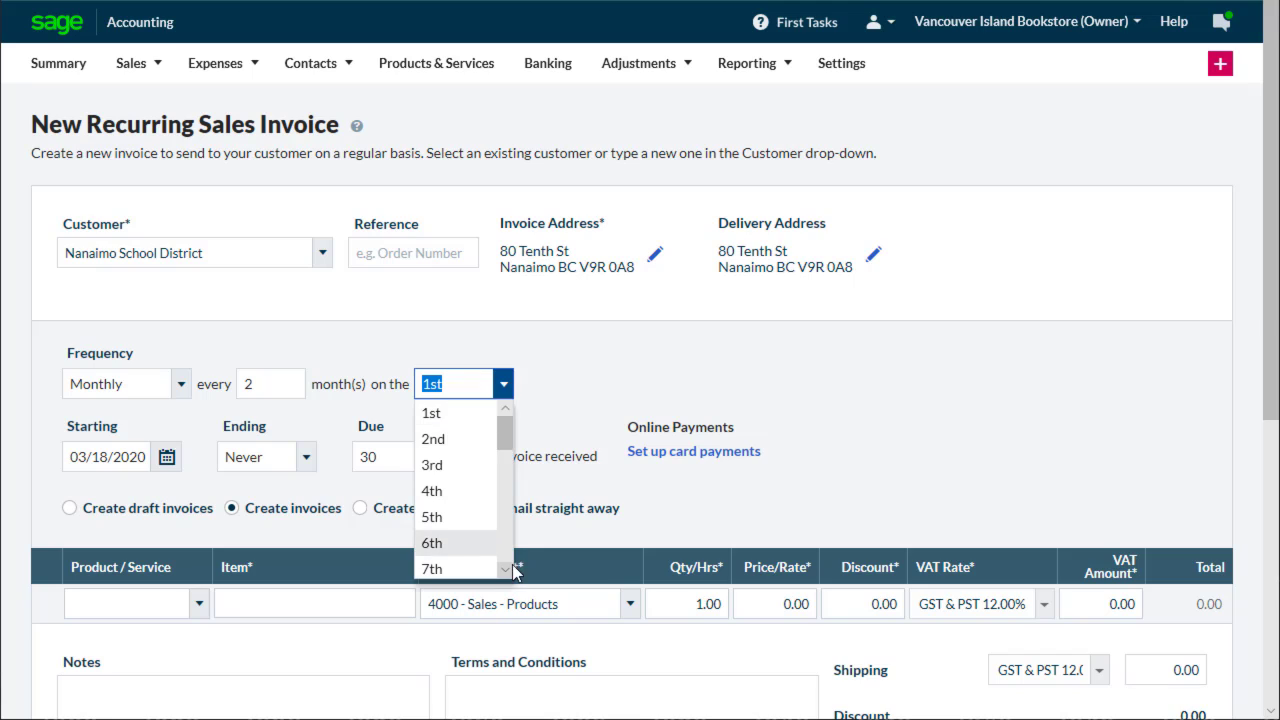
scroll(470, 520, down, 1)
scroll(470, 520, down, 2)
scroll(460, 540, down, 1)
click(436, 562)
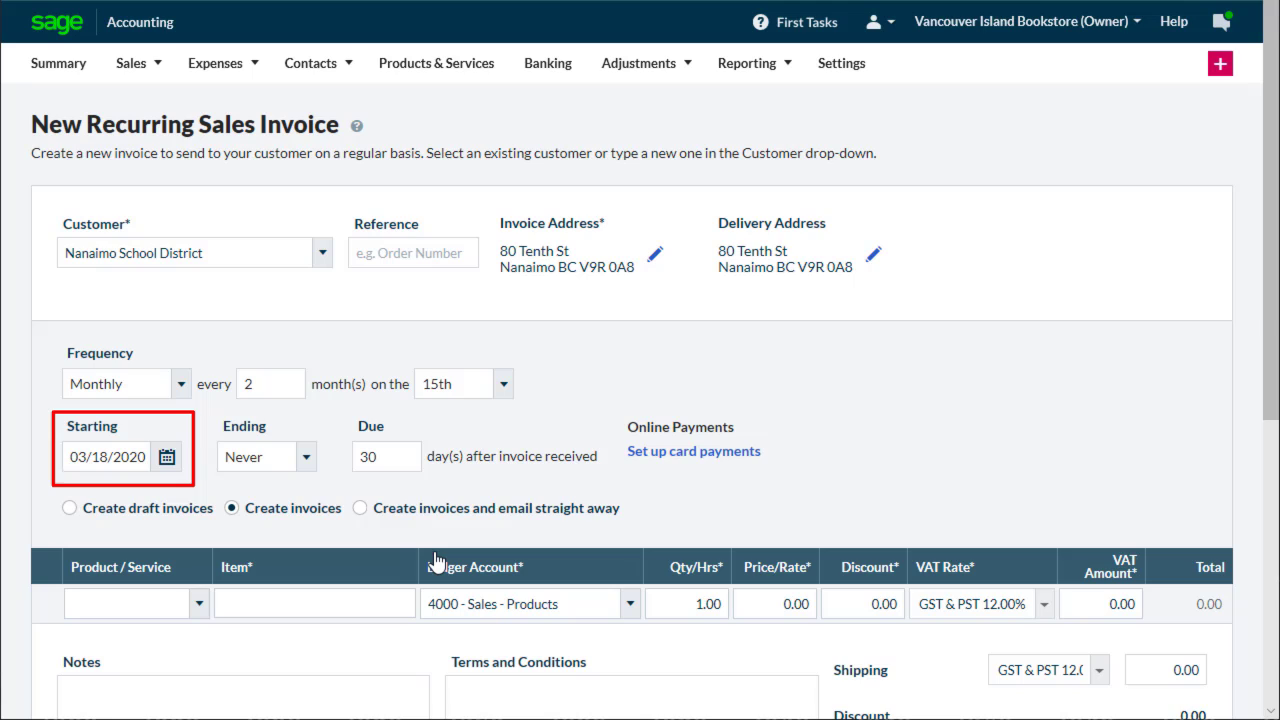
Step: Set the schedule's starting date to April 1, 2020
click(167, 457)
click(368, 501)
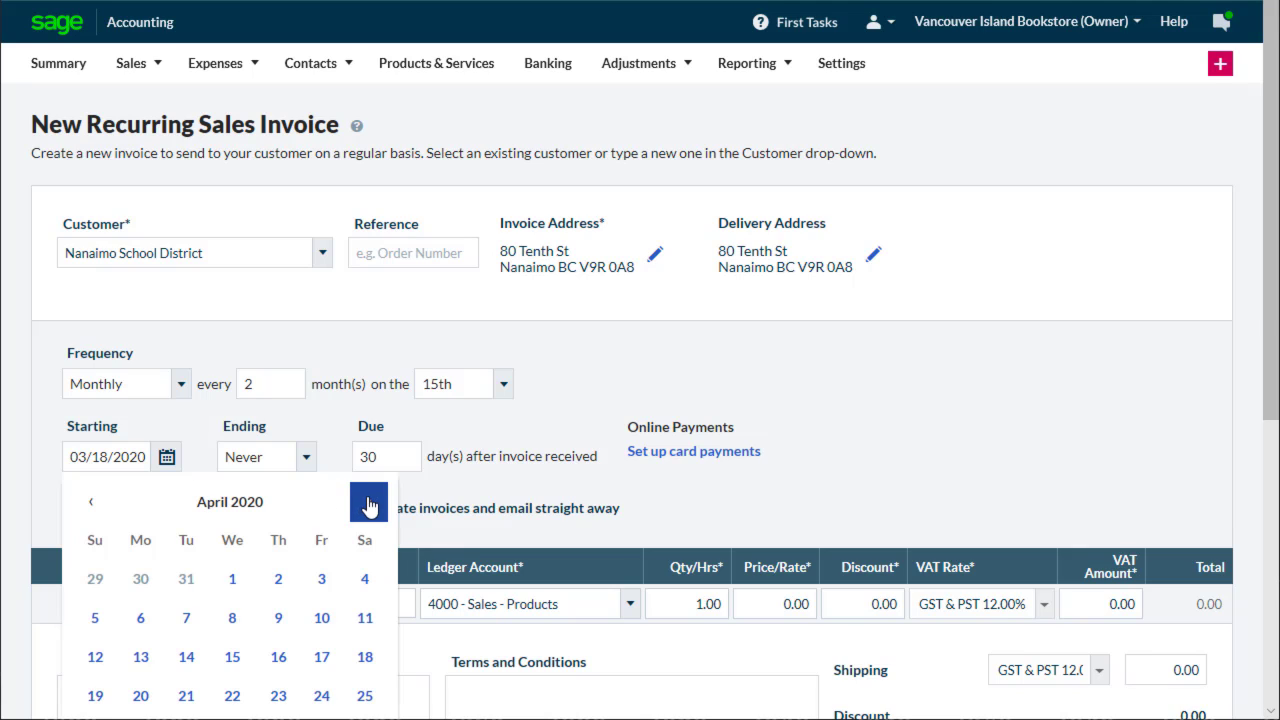
click(236, 582)
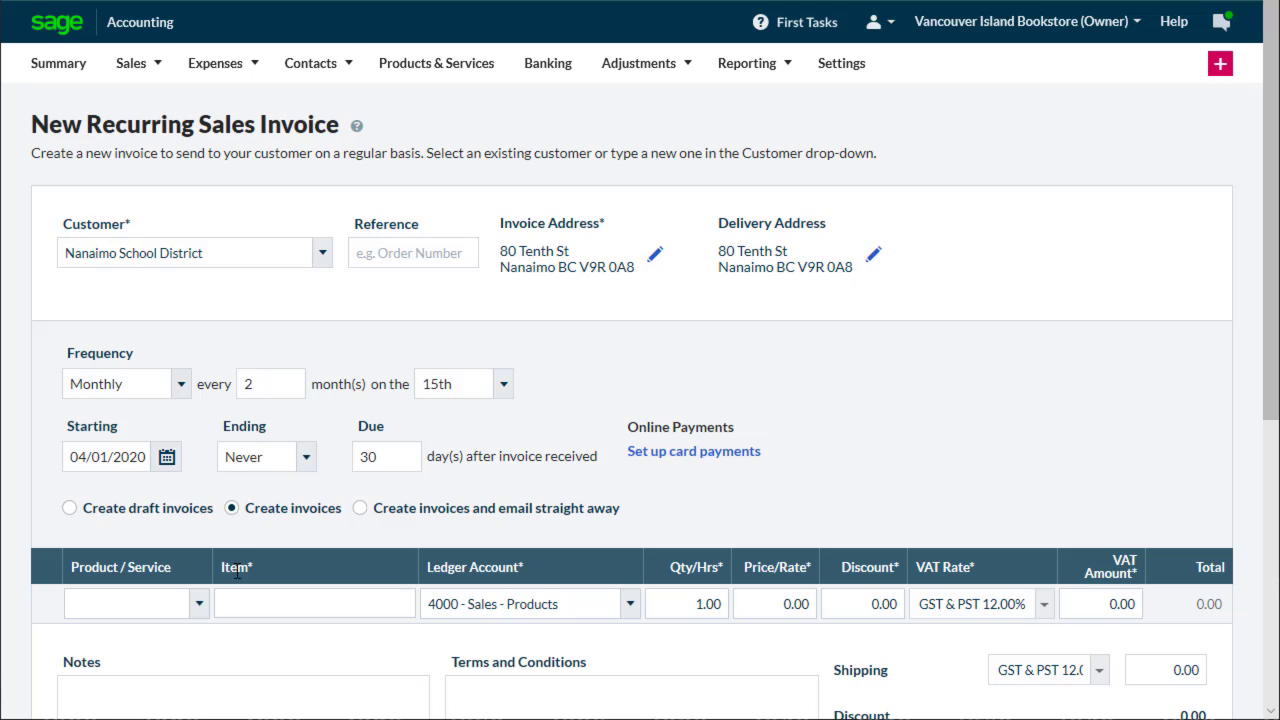
Step: Make the schedule end after 12 occurrences
click(303, 460)
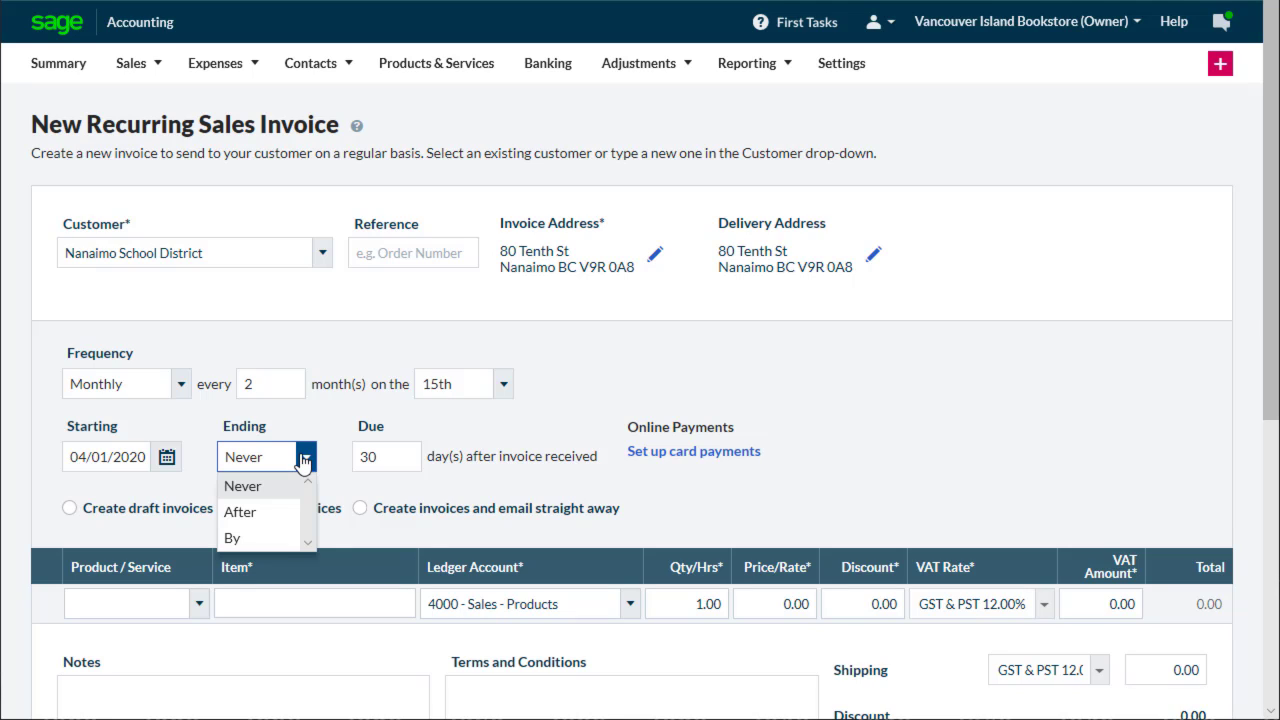
click(255, 515)
click(360, 457)
text(1)
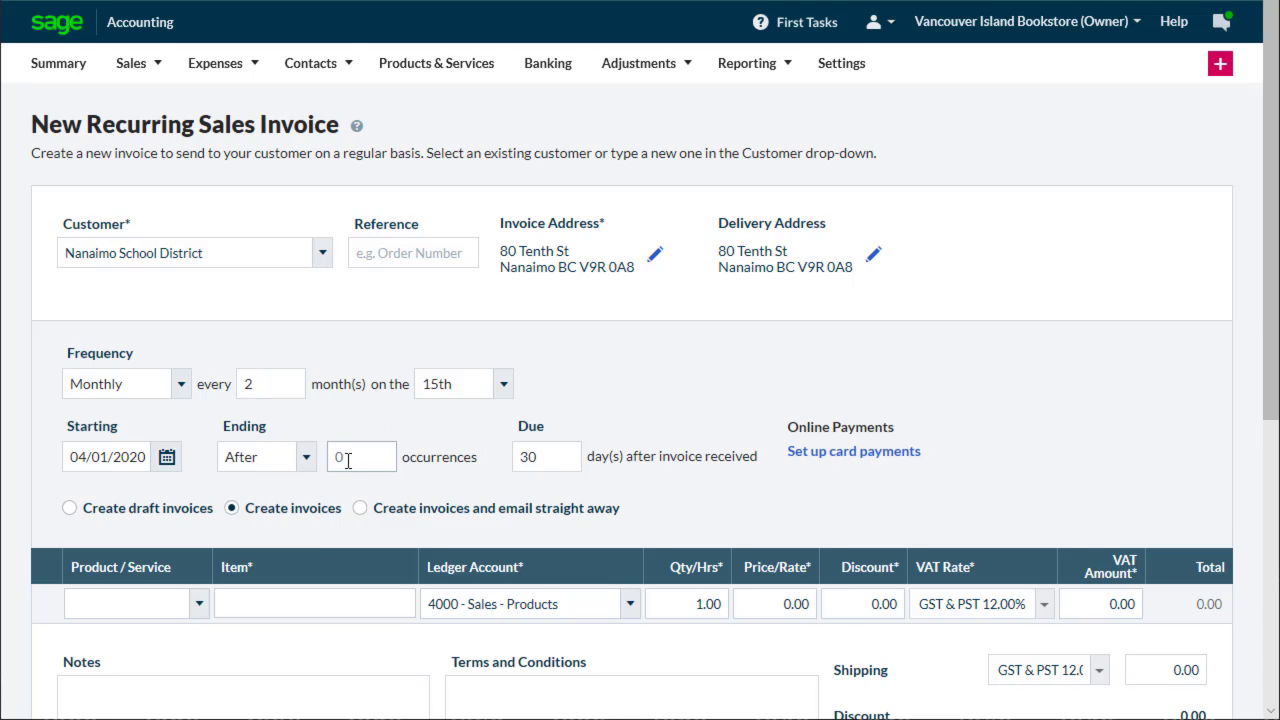
text(2)
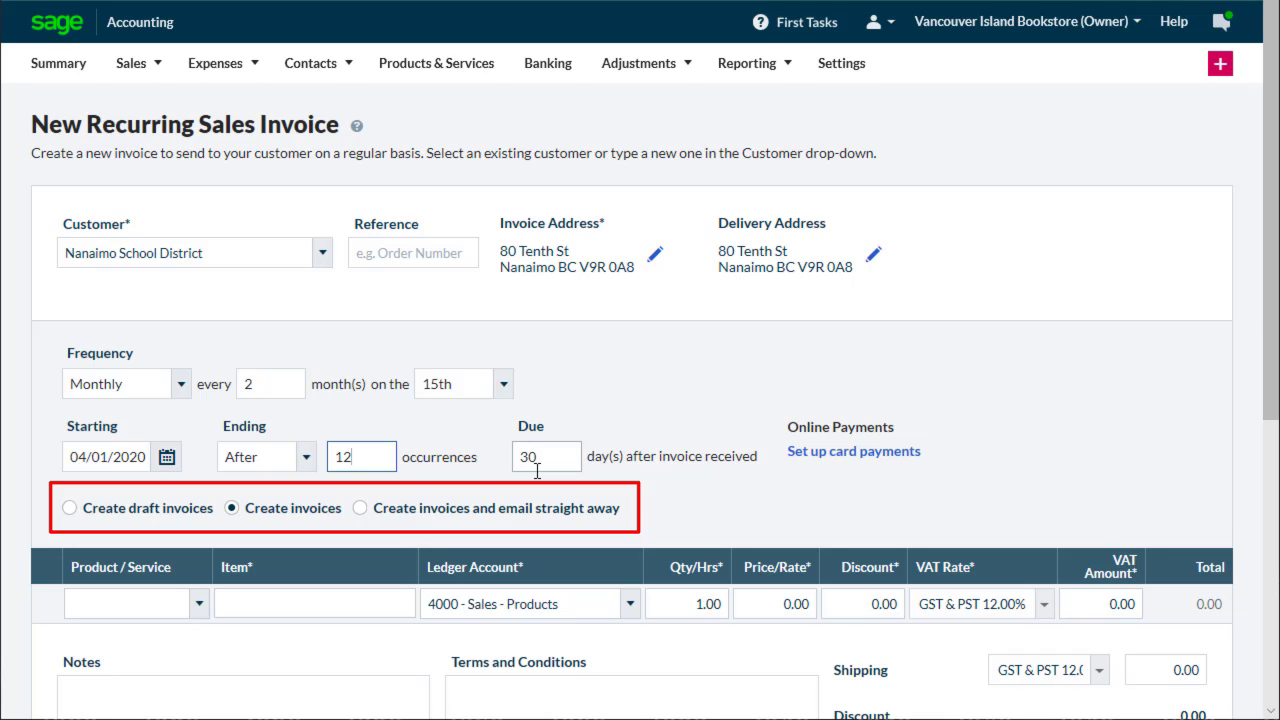
Step: Email invoices straight away and add the Package of 50 assorted product line at 100.00
click(361, 509)
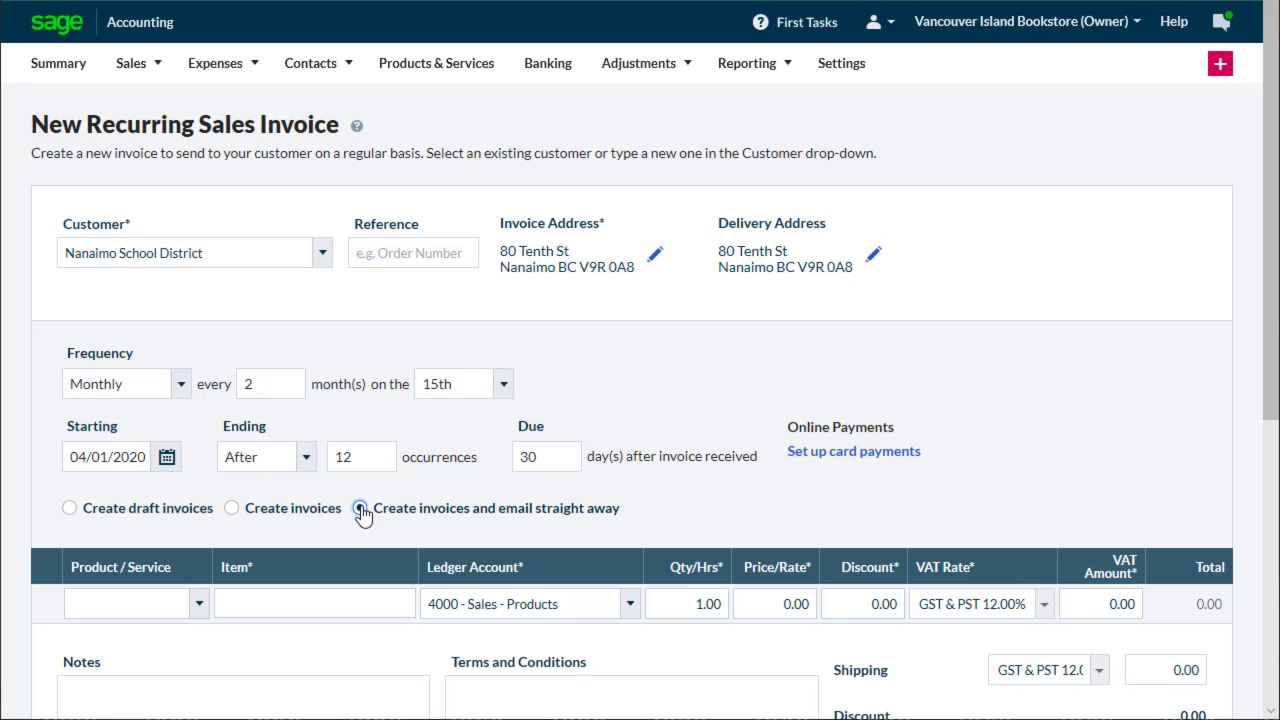
drag(1274, 391, 1274, 562)
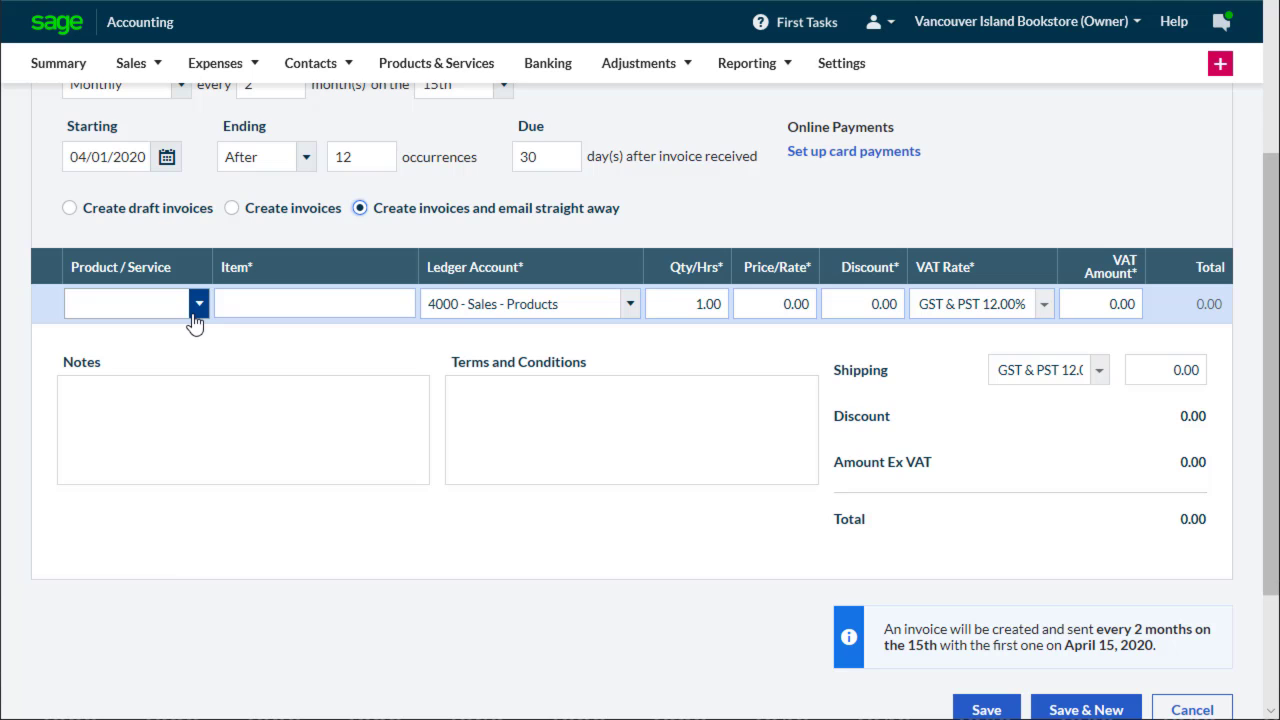
click(194, 316)
click(194, 360)
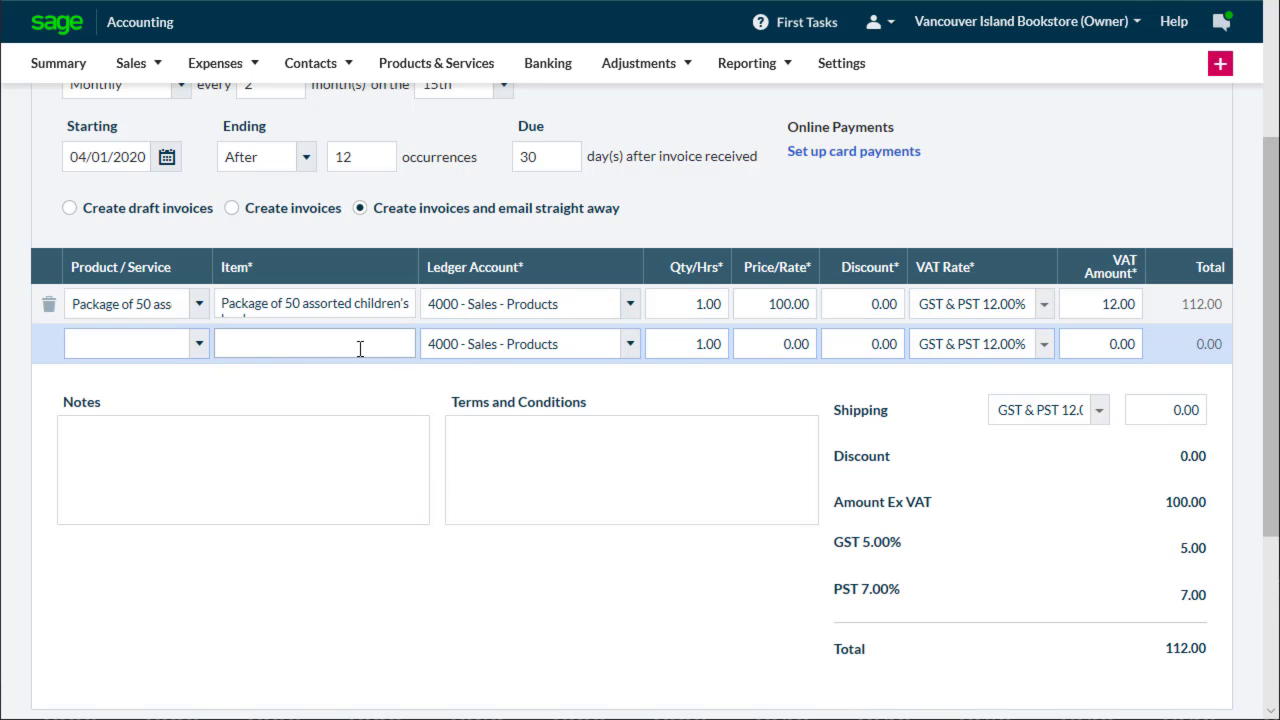
drag(1270, 420, 1268, 524)
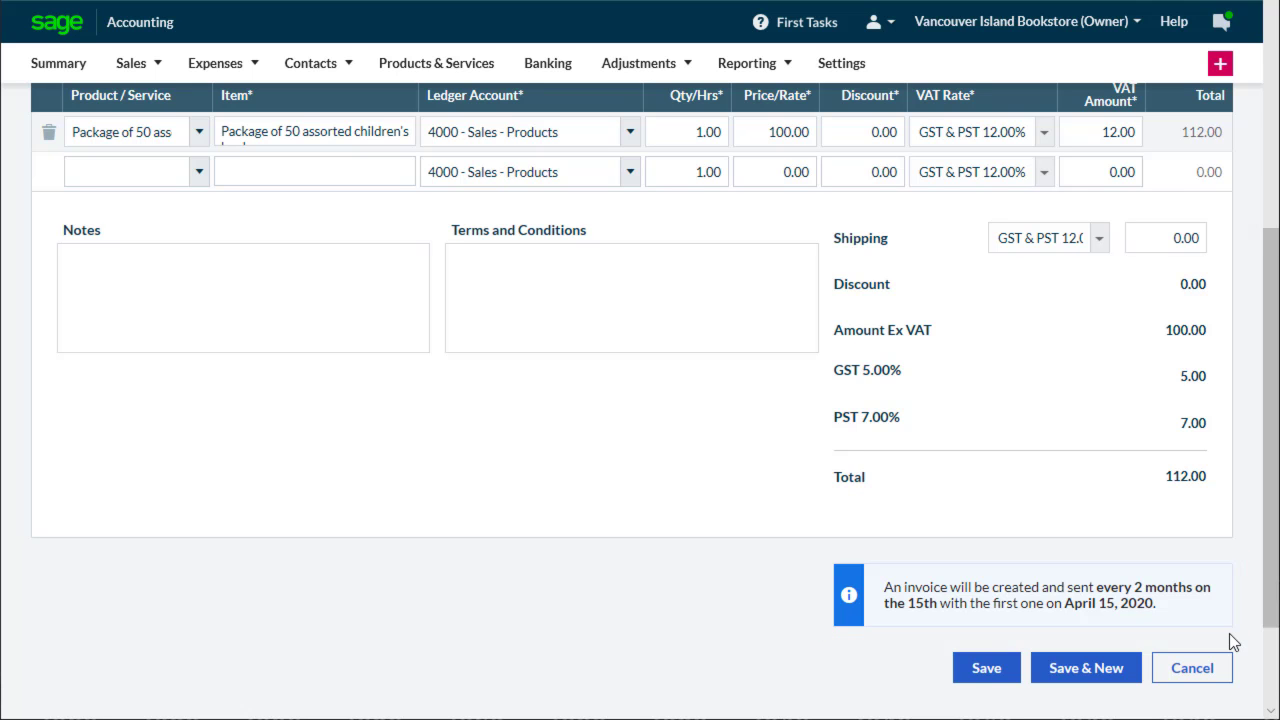
Step: Save the Nanaimo School District recurring invoice and confirm its email settings
click(986, 668)
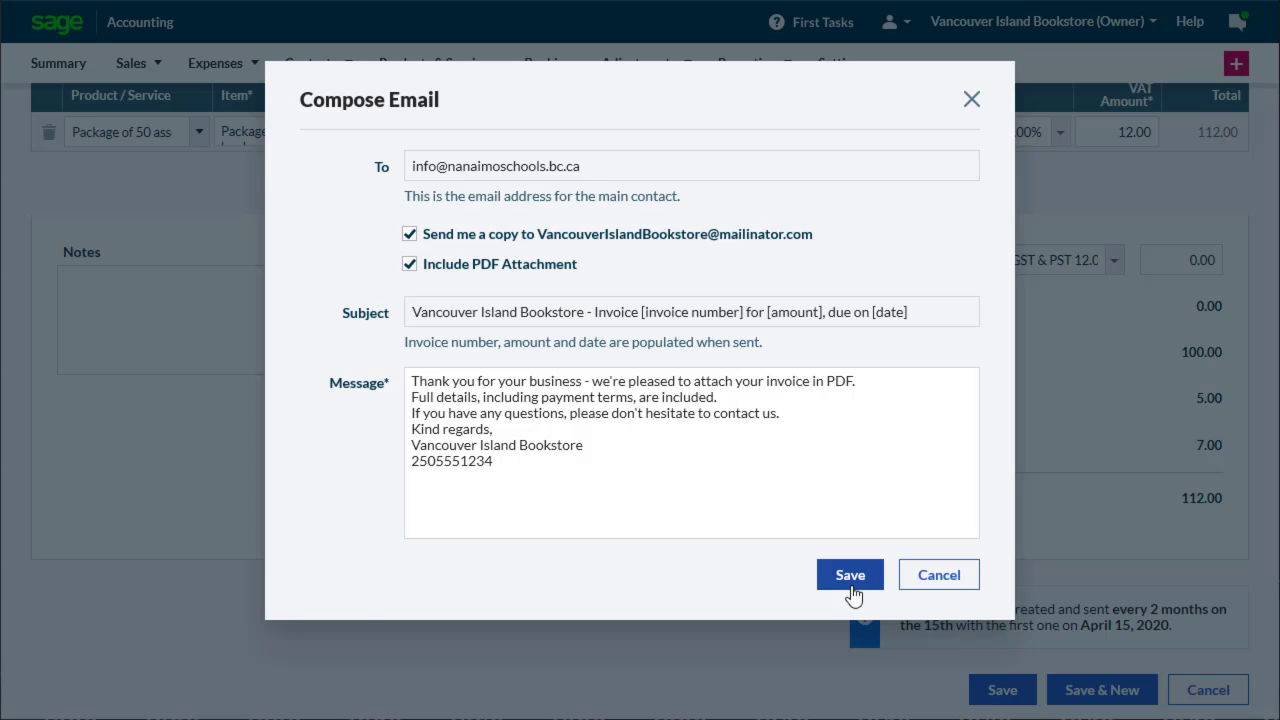
click(849, 576)
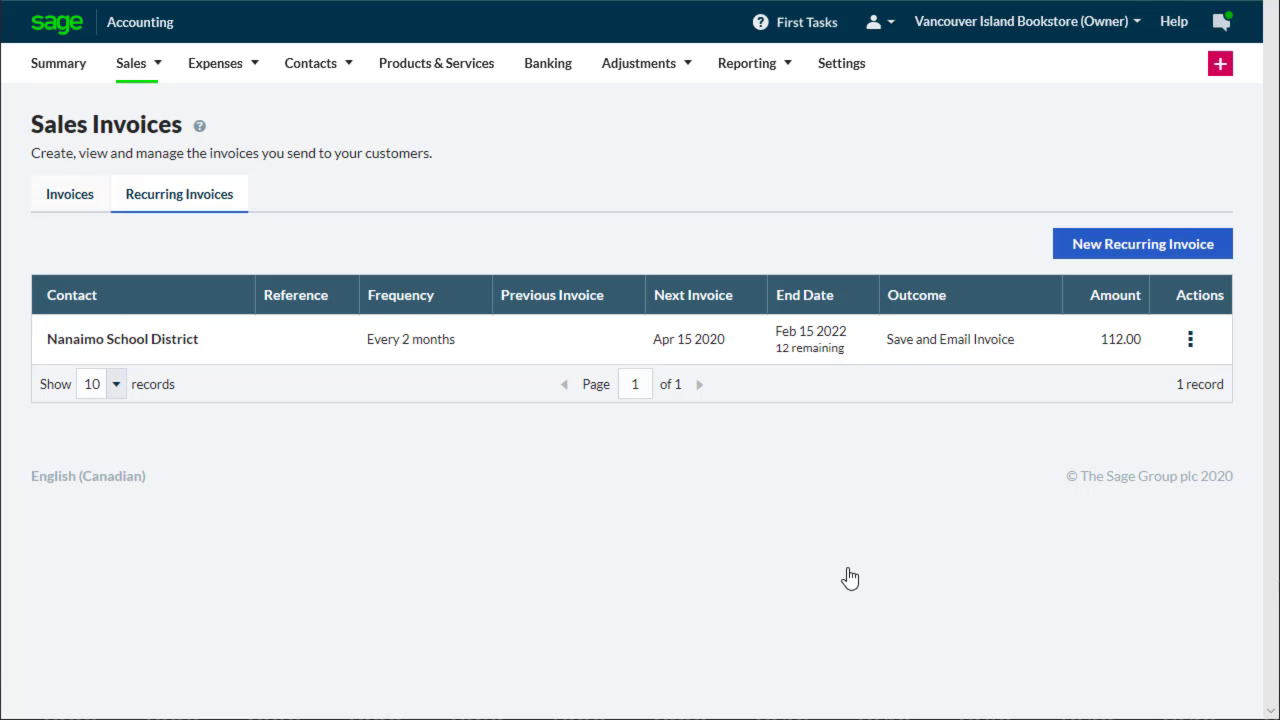
Step: Make Sunny Daycare BC's invoice SI-1 into a new recurring invoice
click(72, 196)
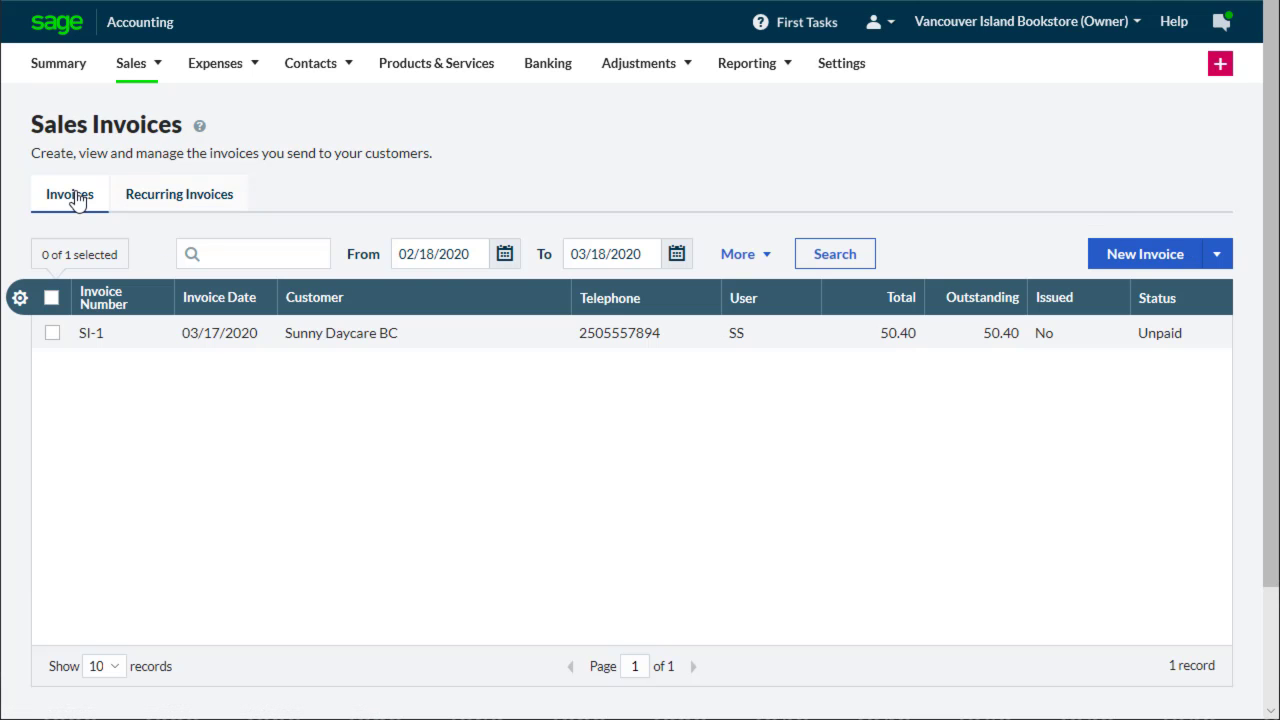
click(352, 342)
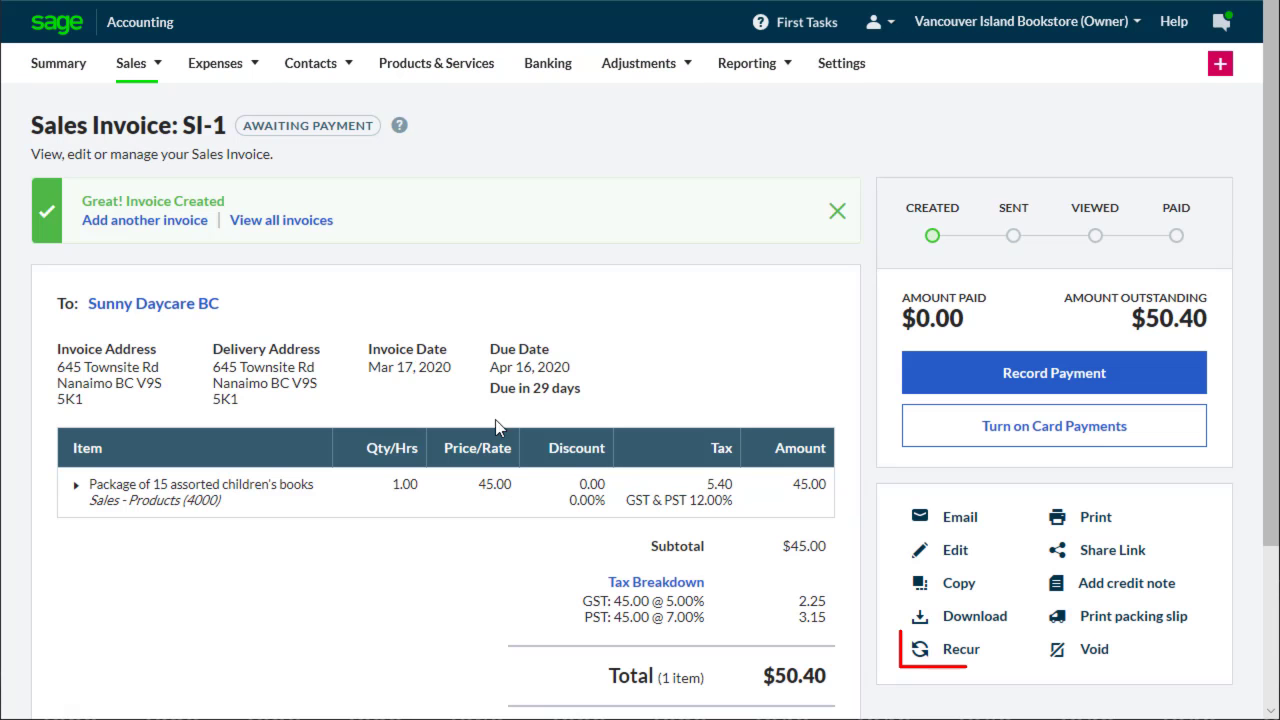
click(958, 650)
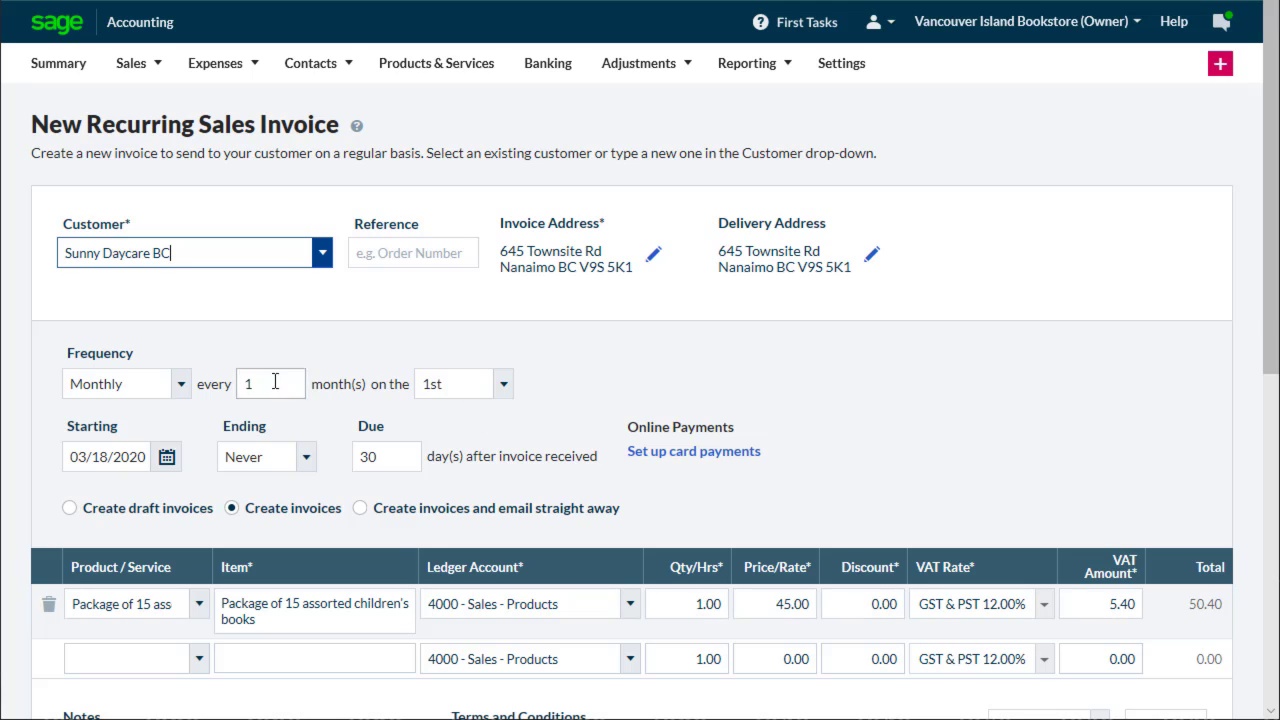
Step: Make Sunny Daycare BC's invoice recur daily, email straight away, and save it
click(180, 384)
click(163, 410)
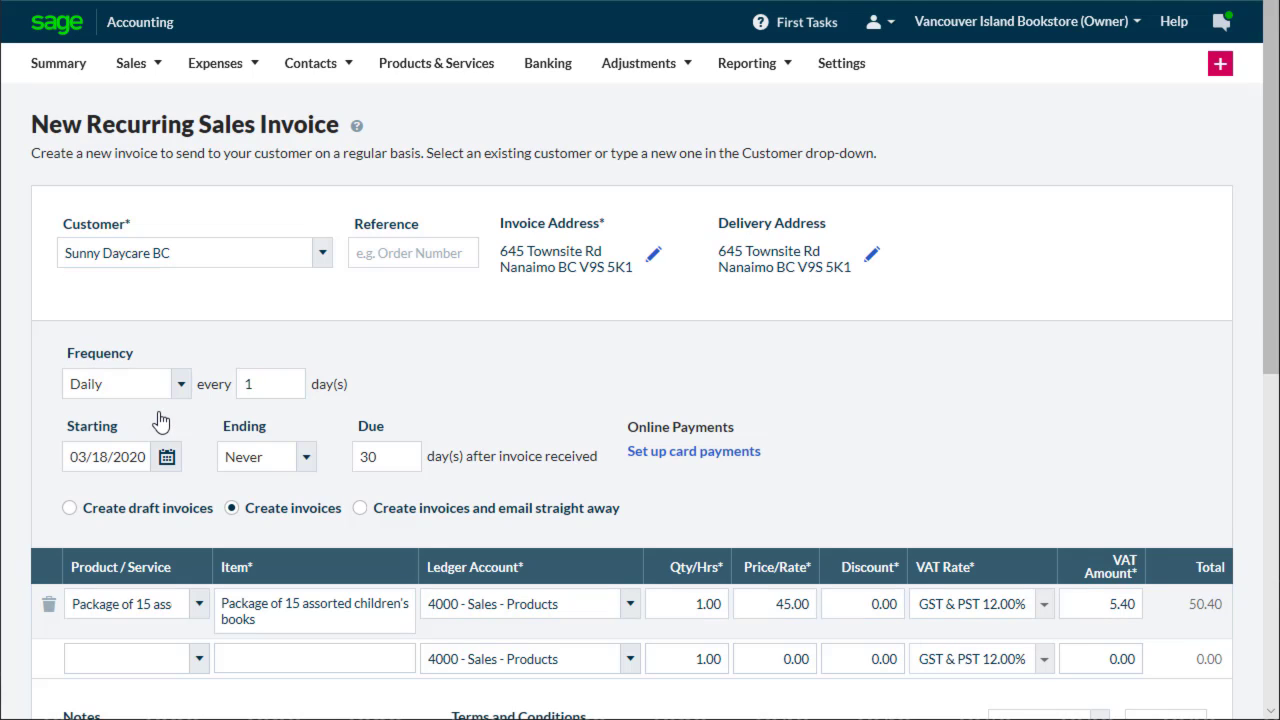
click(360, 508)
drag(1259, 340, 1268, 640)
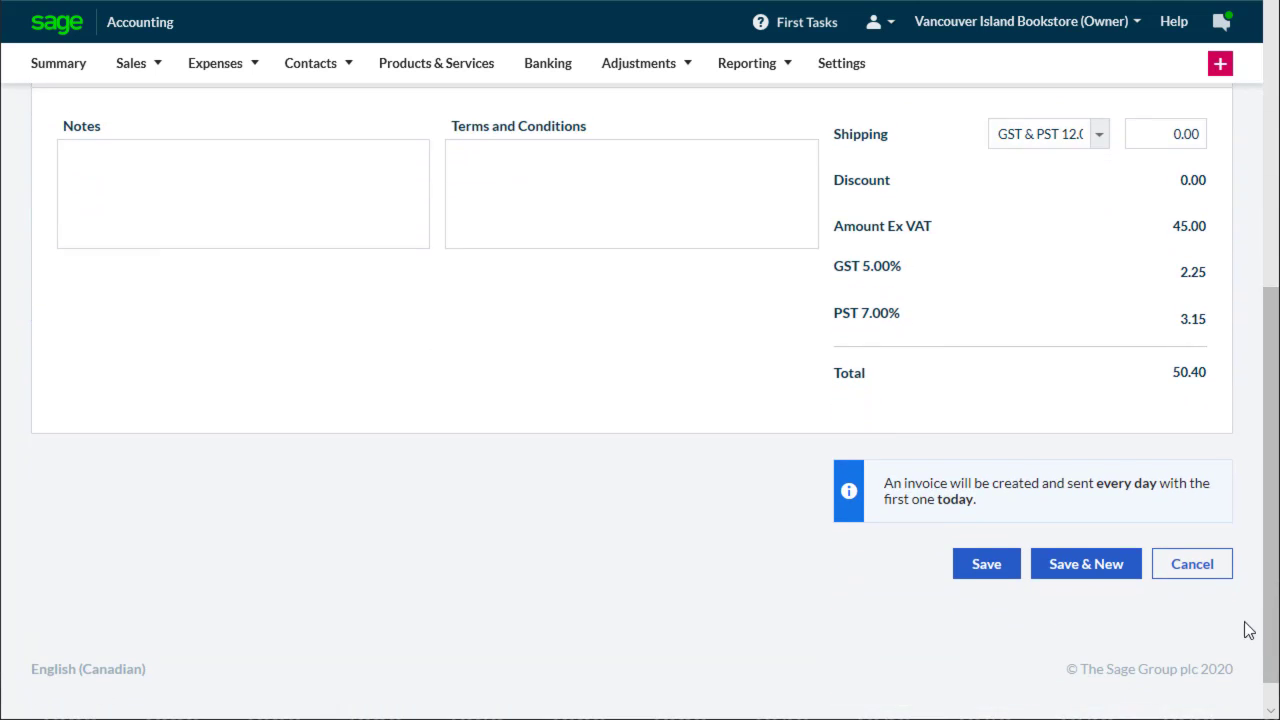
click(968, 566)
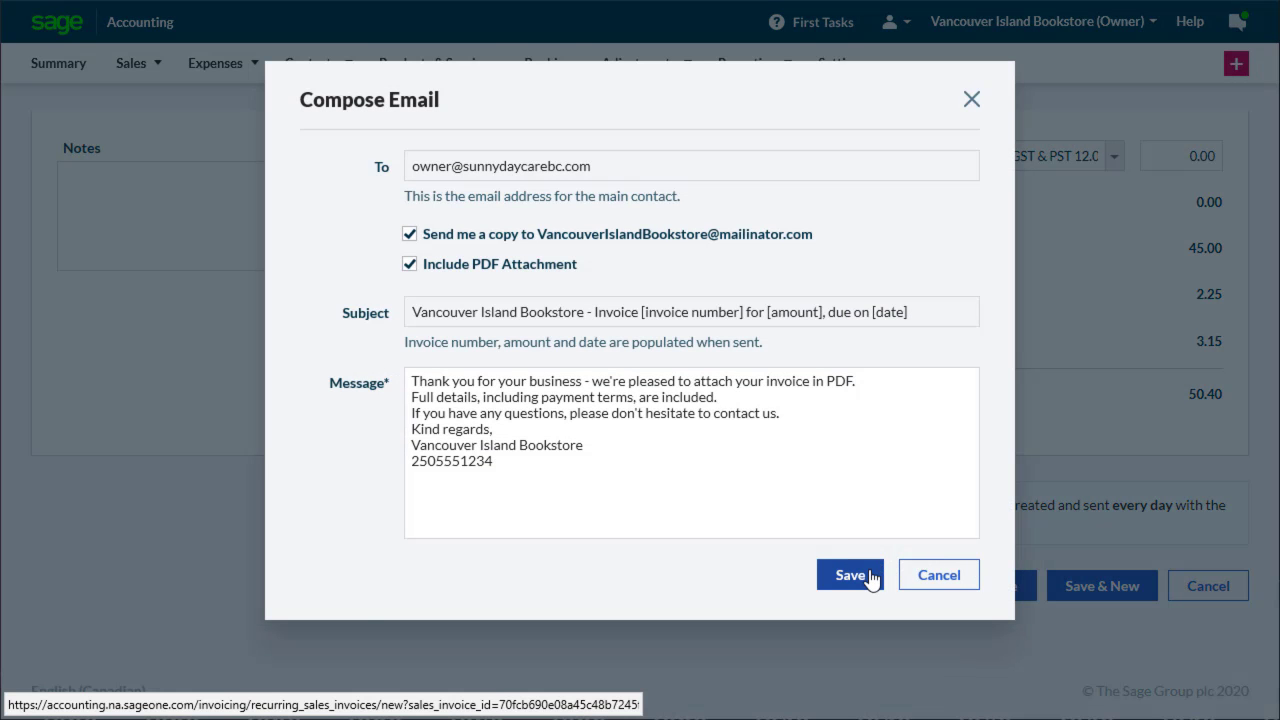
click(850, 575)
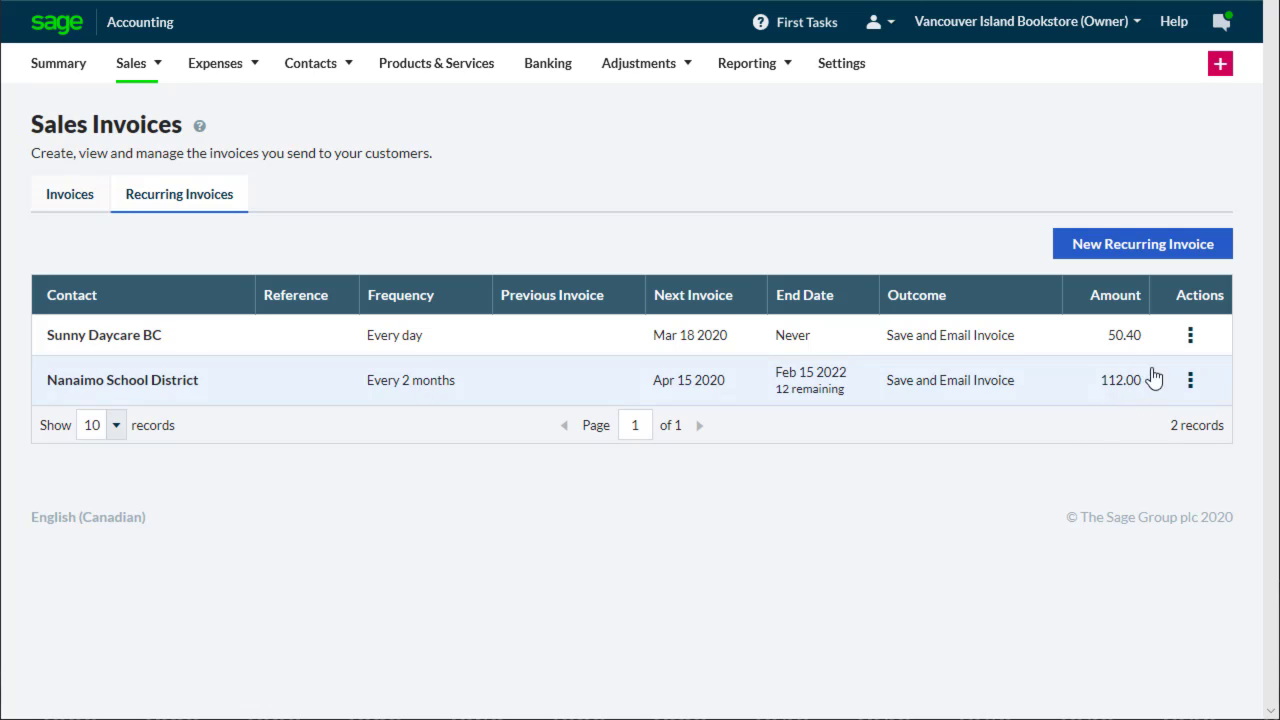
Step: Pause the Sunny Daycare BC recurring invoice, then resume it
click(1189, 342)
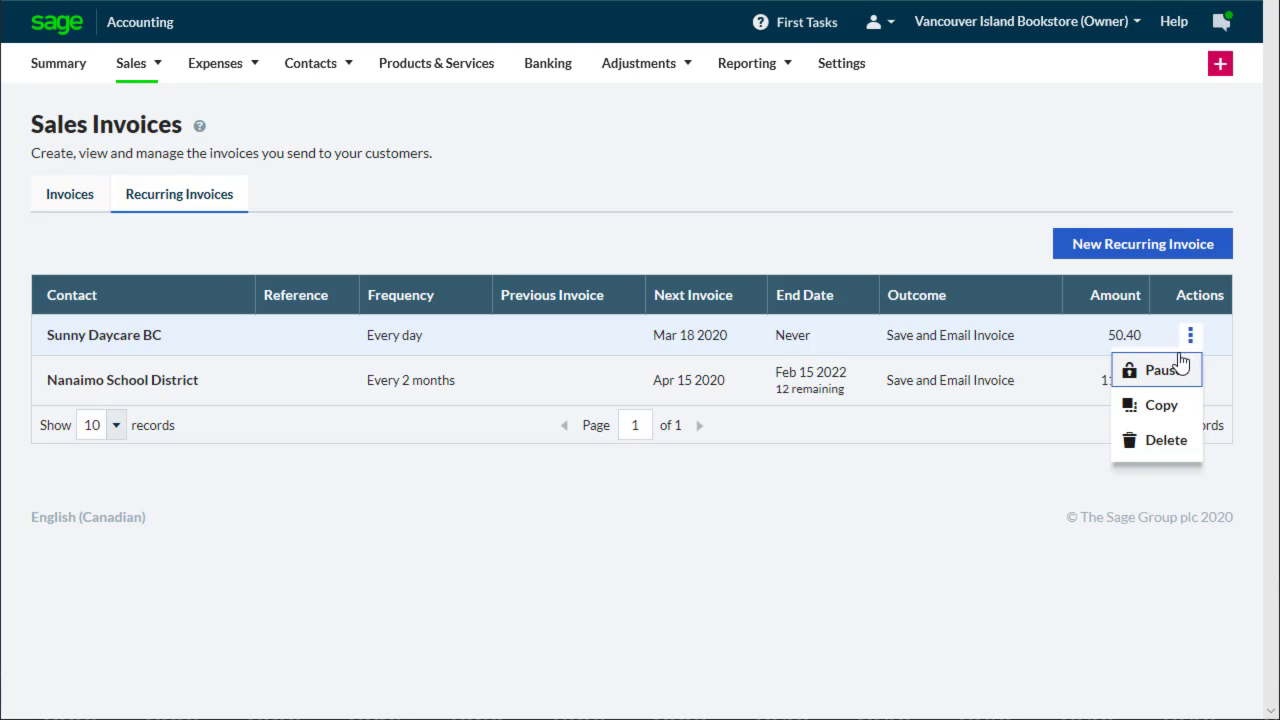
click(1165, 371)
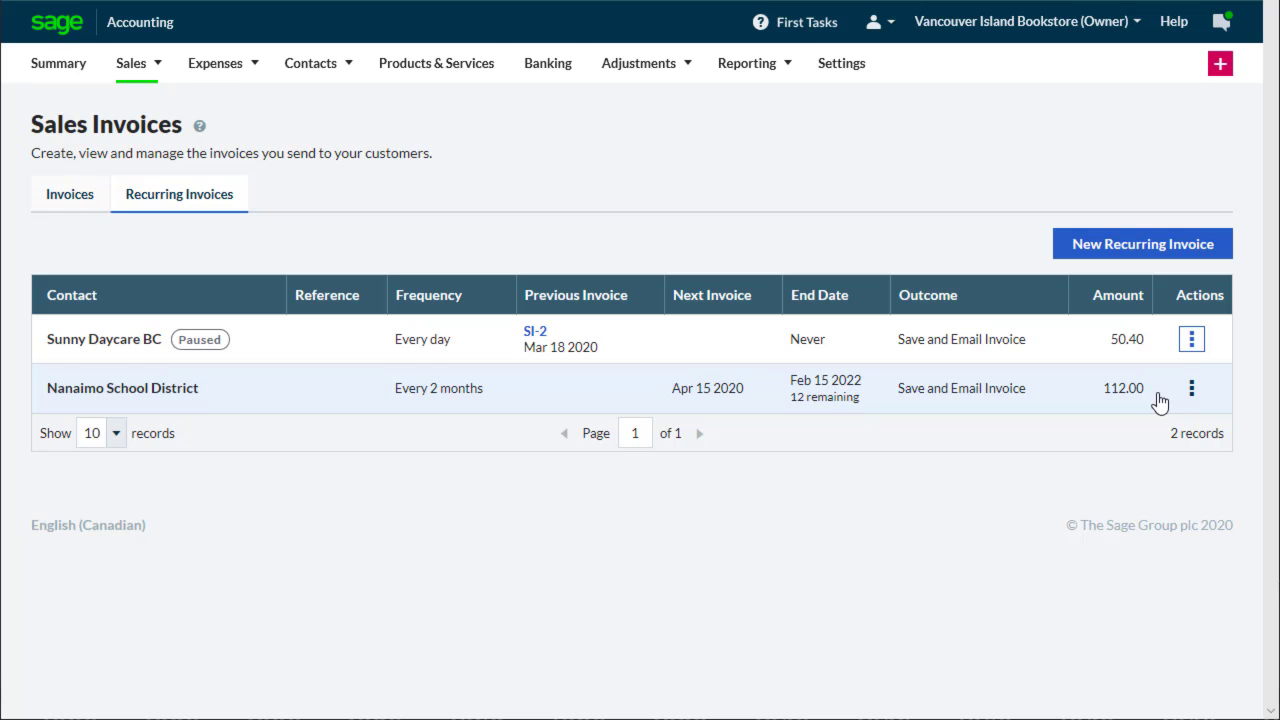
click(1192, 343)
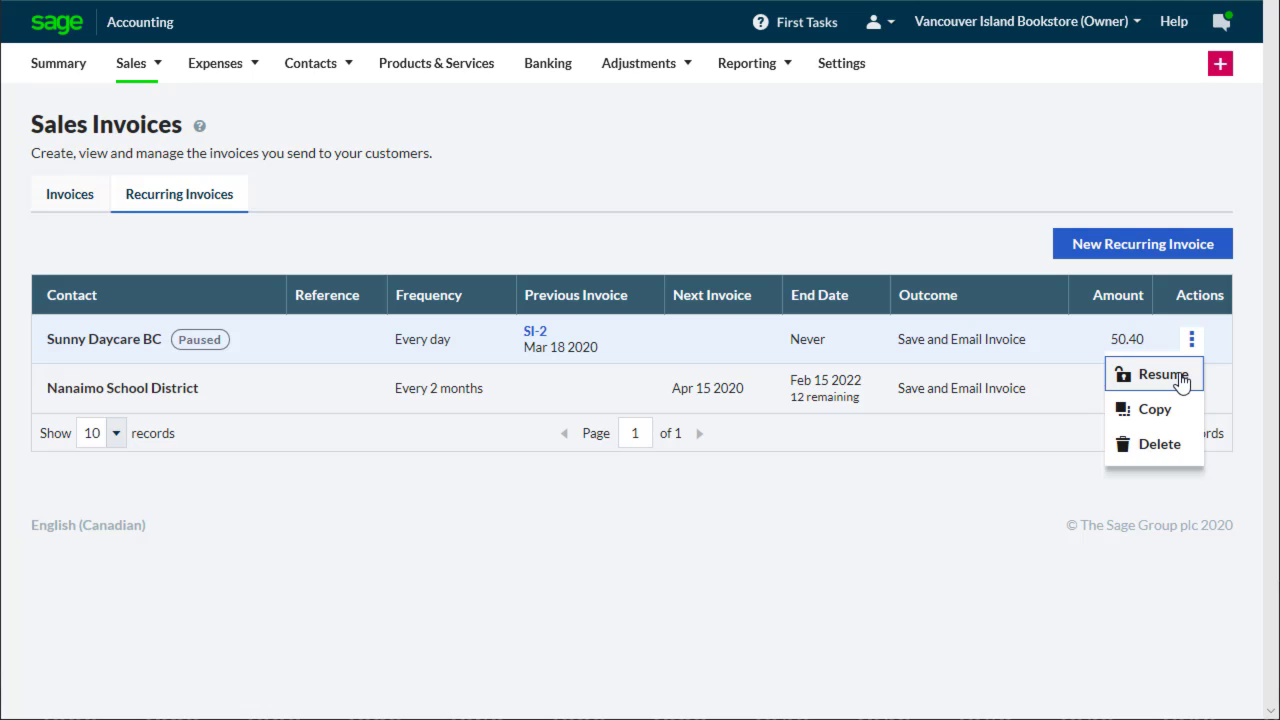
click(1183, 377)
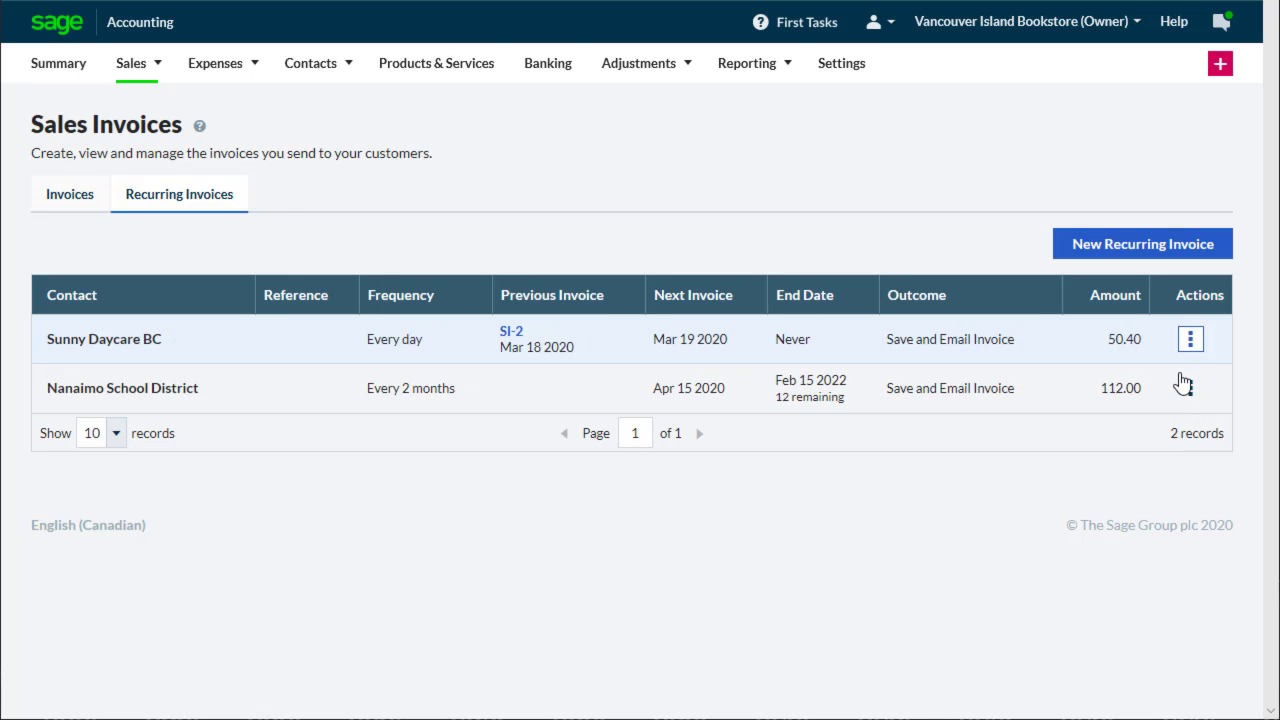
click(1187, 390)
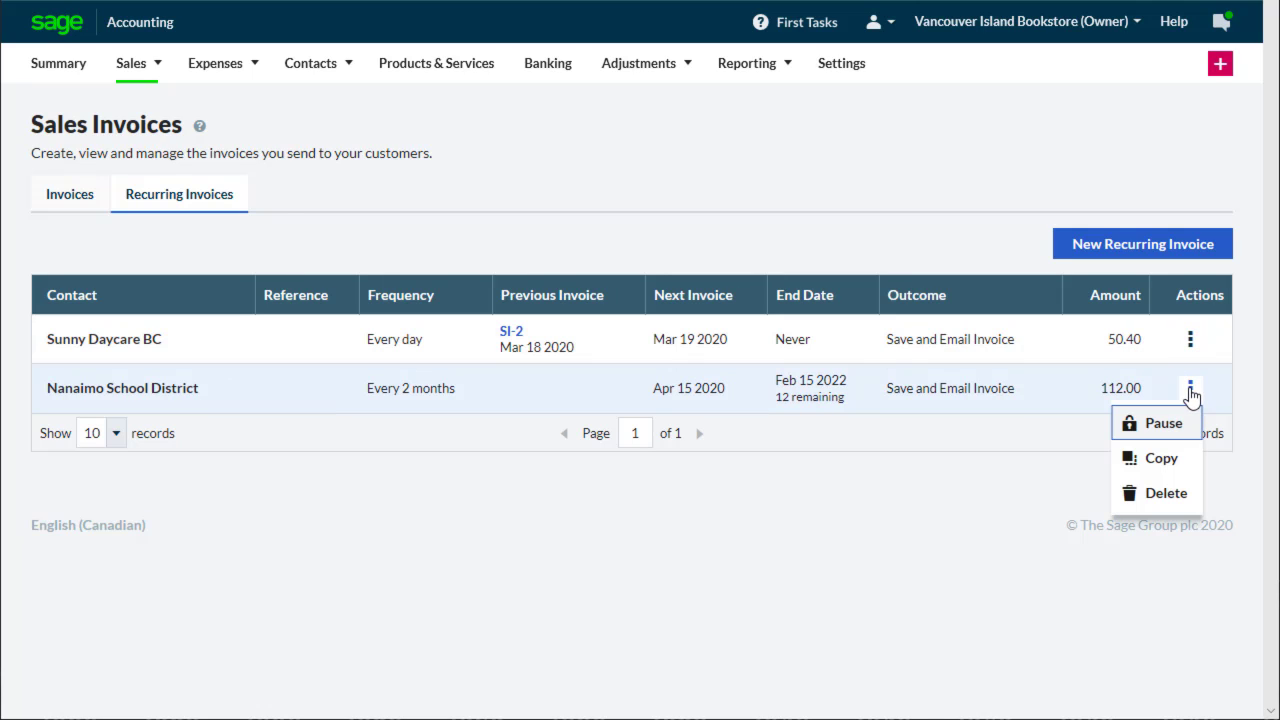
Step: Copy Nanaimo's recurring invoice for Victoria School District, keeping current prices and 12 occurrences, and save
click(1178, 458)
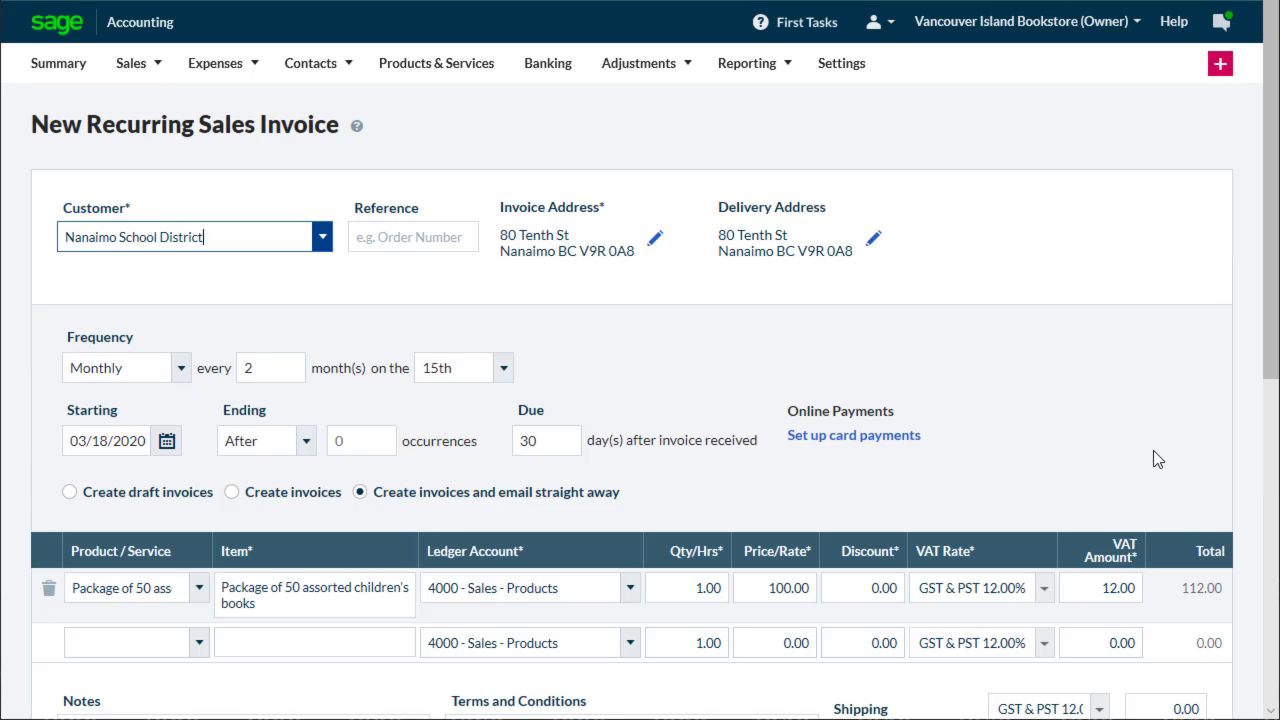
click(322, 237)
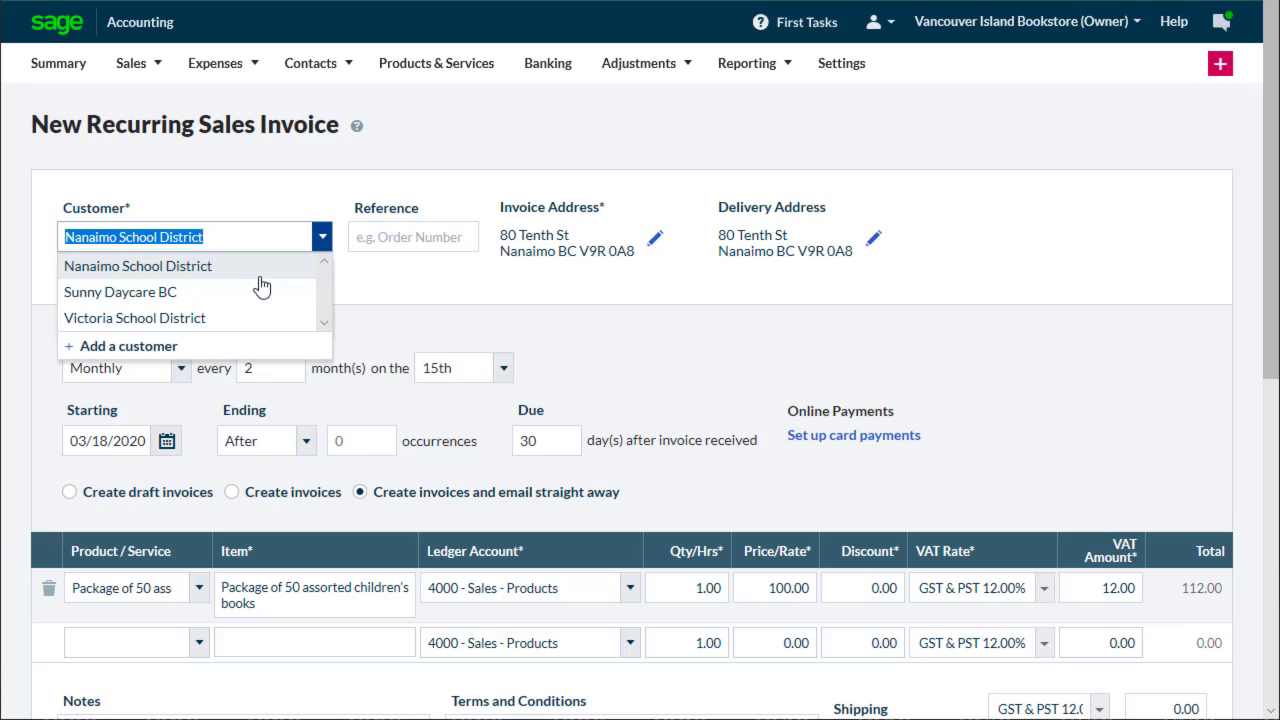
click(202, 317)
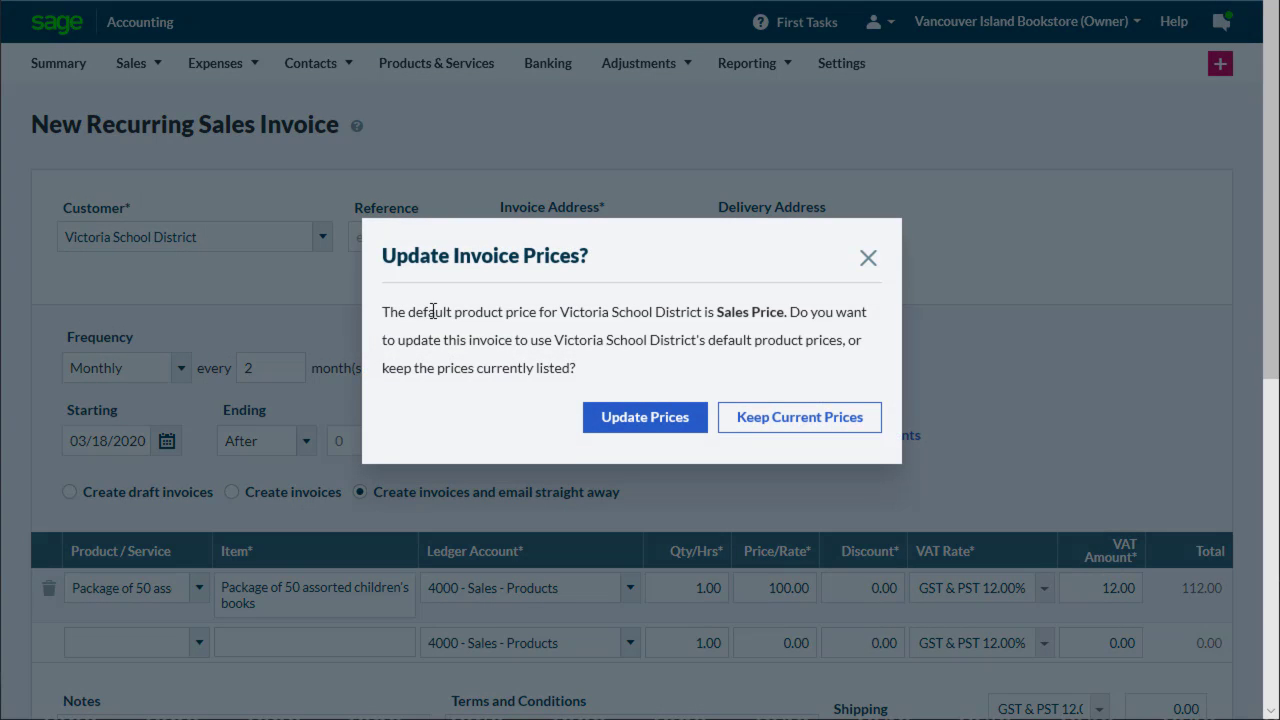
click(795, 418)
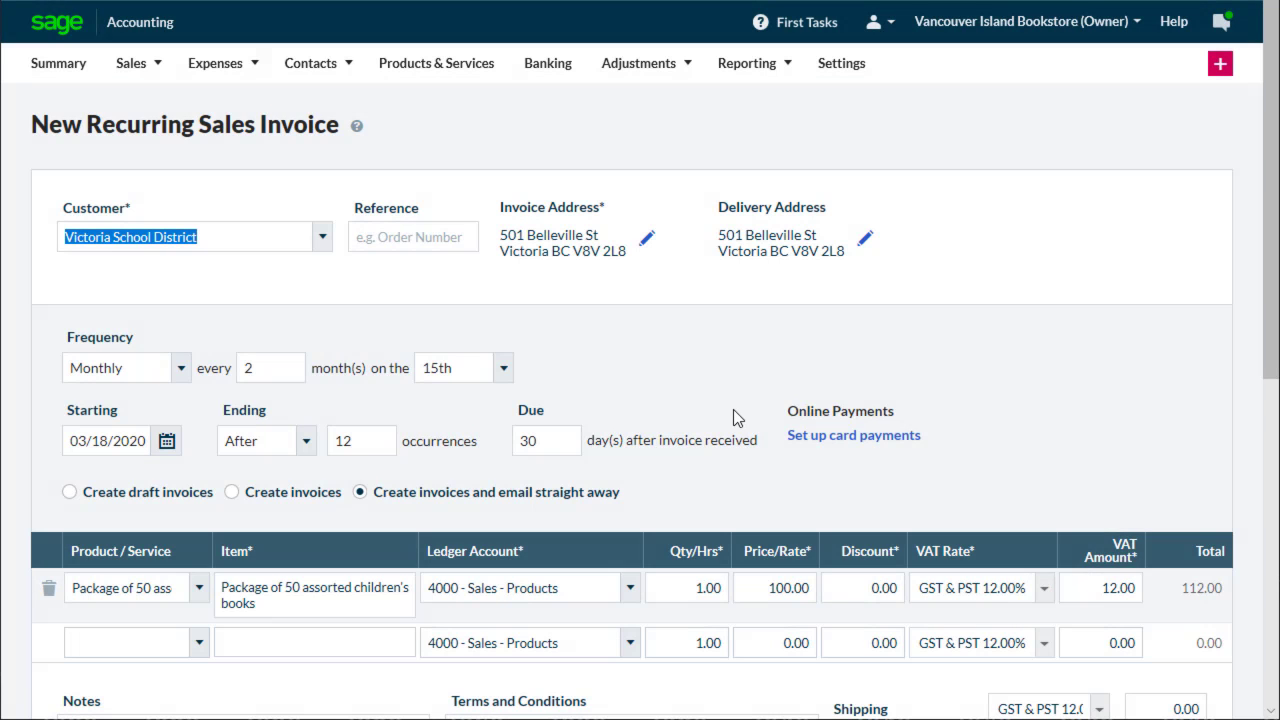
click(366, 441)
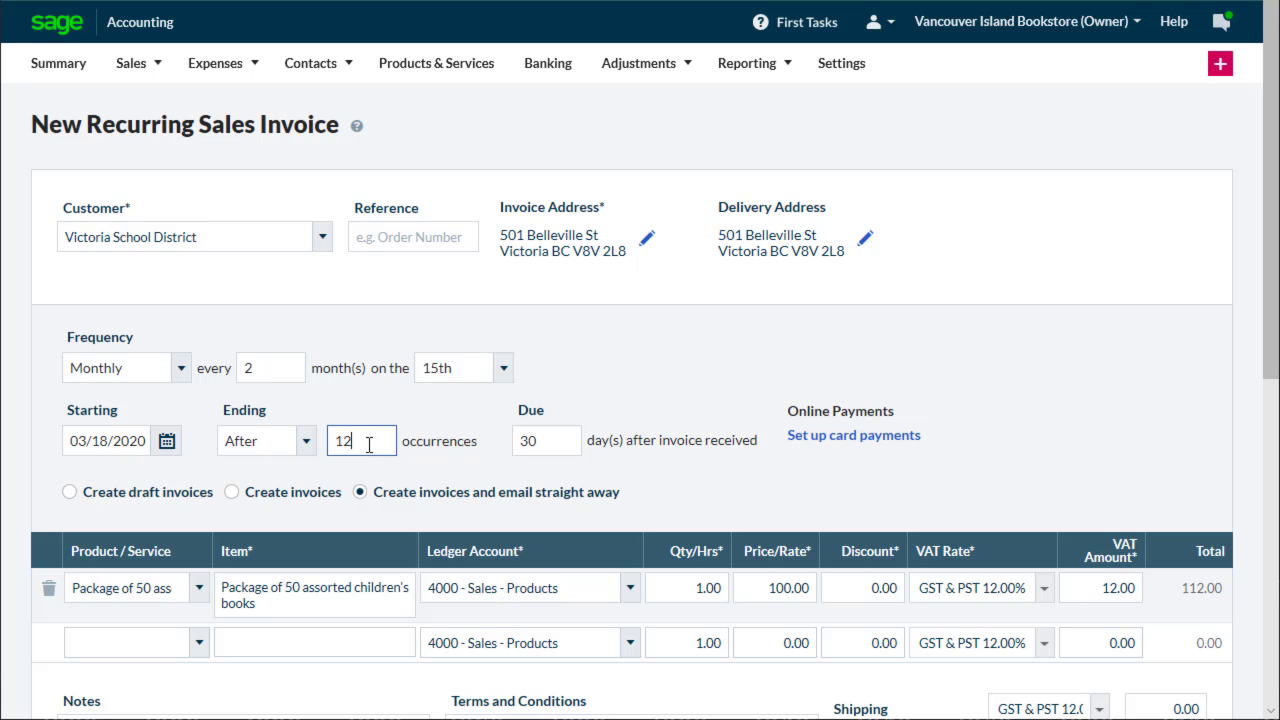
drag(1262, 290, 1262, 605)
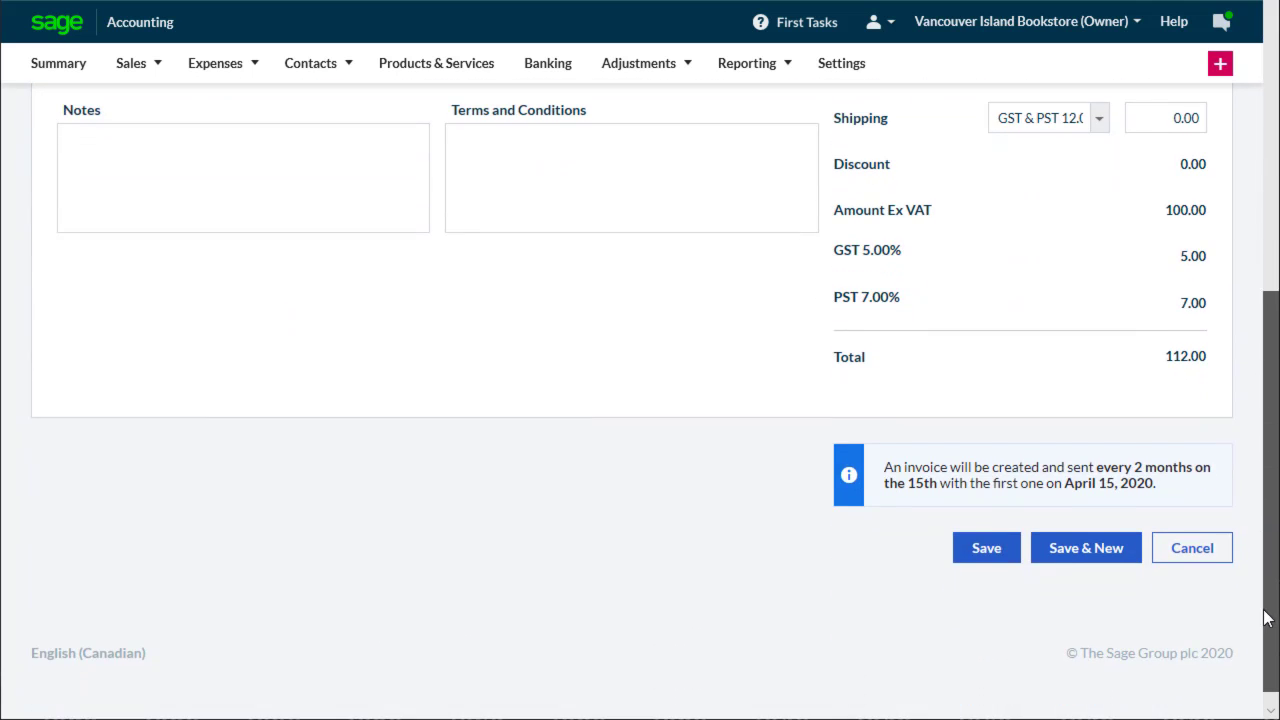
click(990, 550)
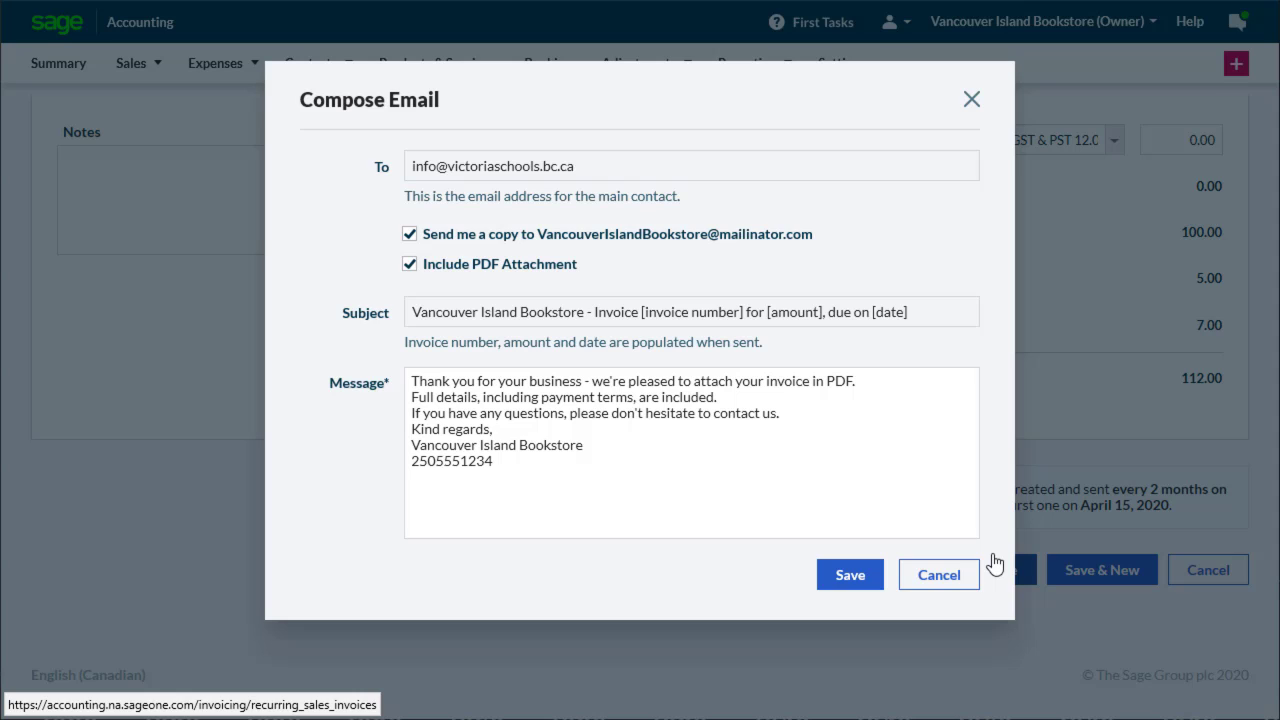
click(852, 574)
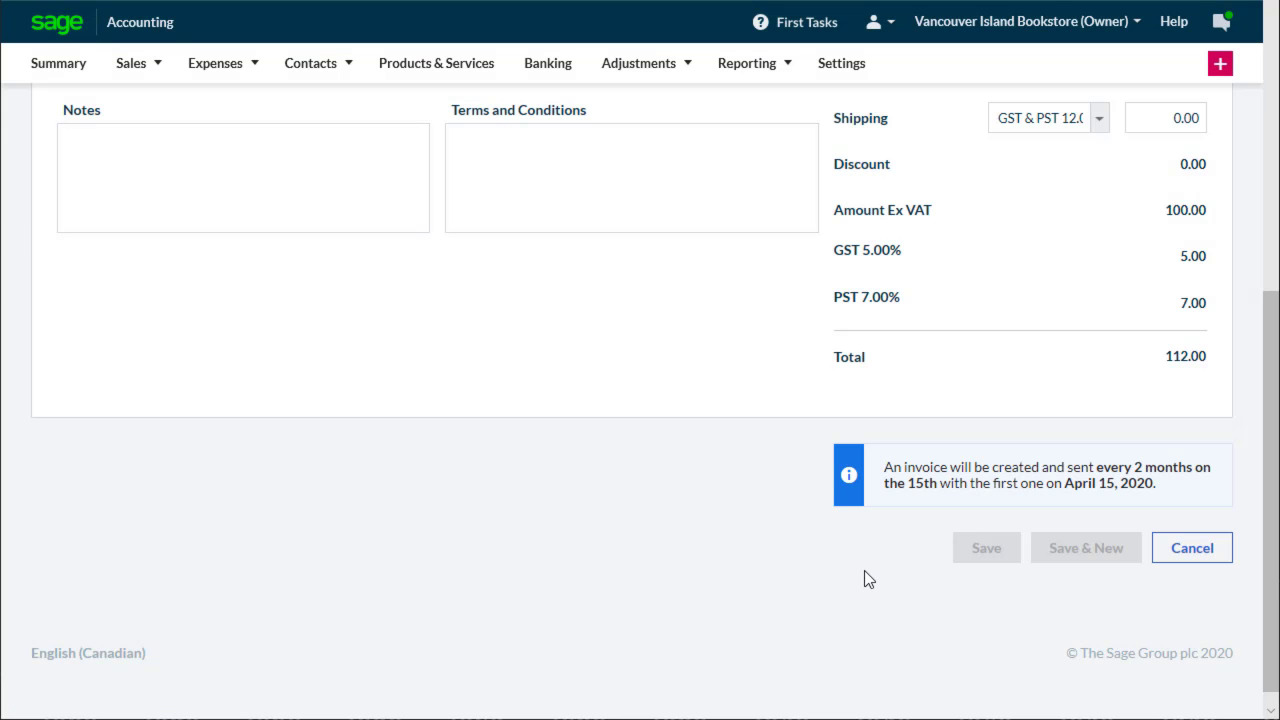